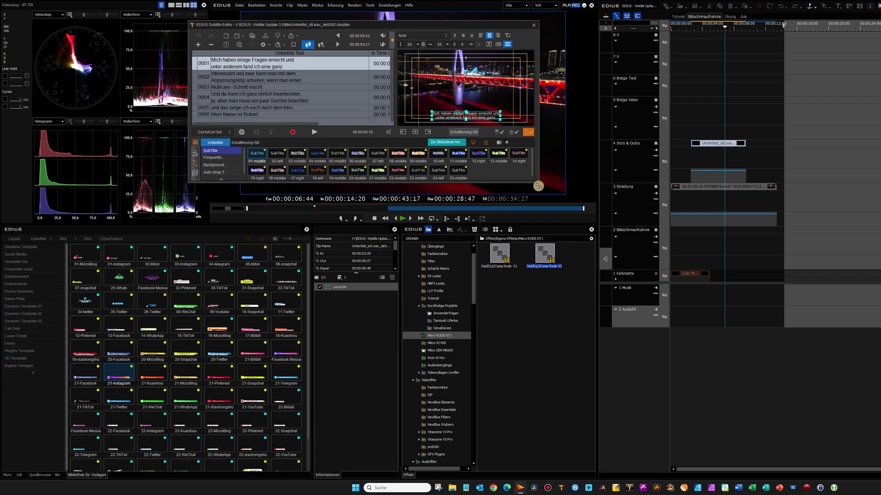
Enlarge the Subtitle Editor and step through subtitle entries 0002 to 0006 to examine their text and preview.
drag(622, 187, 640, 354)
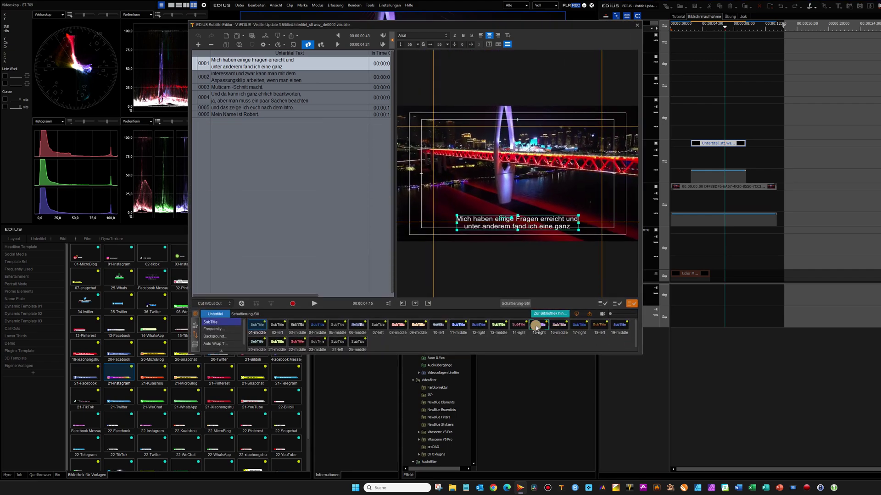
click(319, 76)
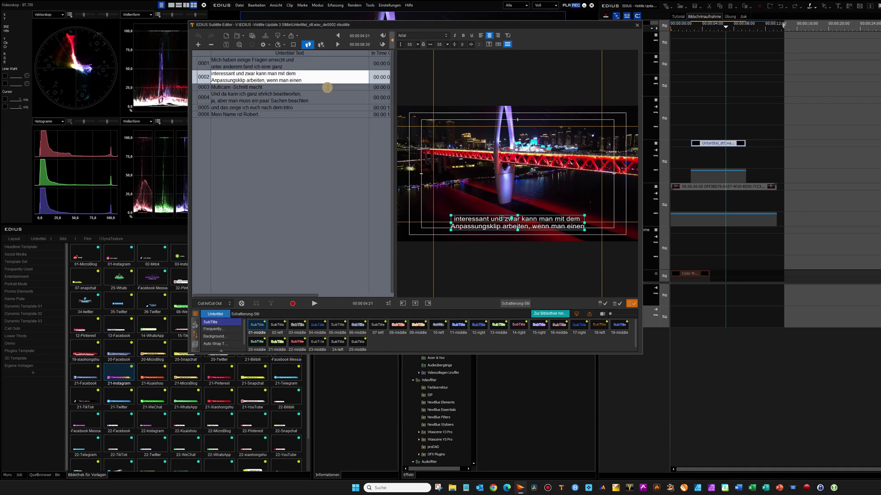
click(321, 87)
click(322, 98)
click(323, 108)
click(323, 115)
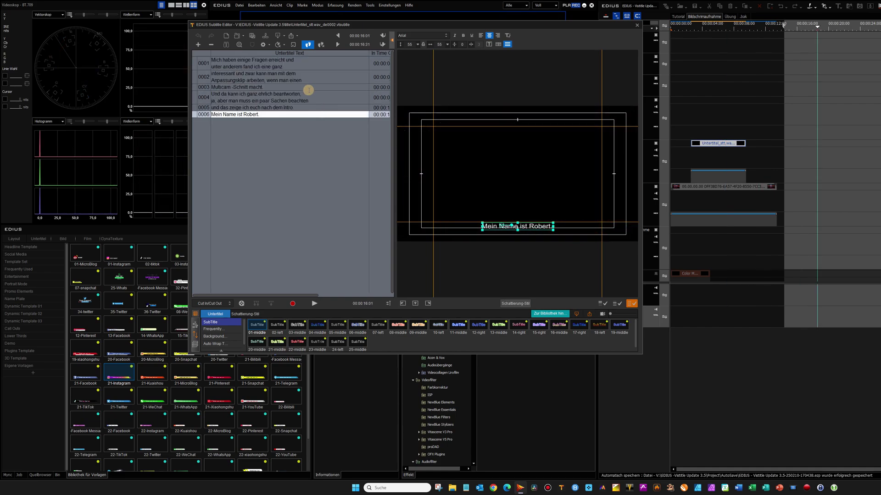
Apply the 04-middle style from subtitle entry 0003 and check its effect on the other entries.
click(309, 87)
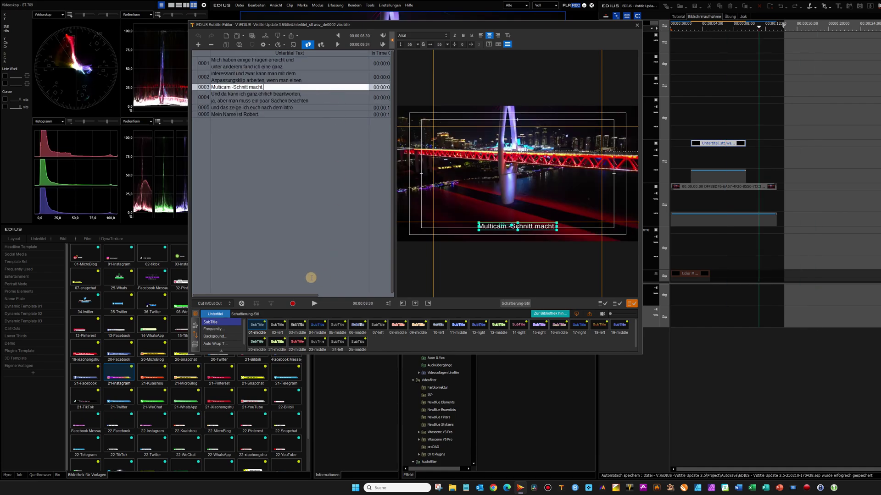
click(318, 327)
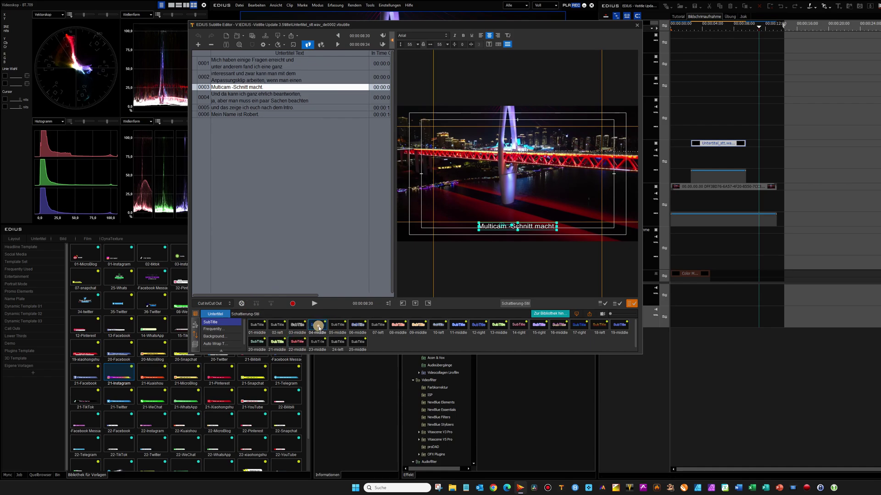
click(540, 240)
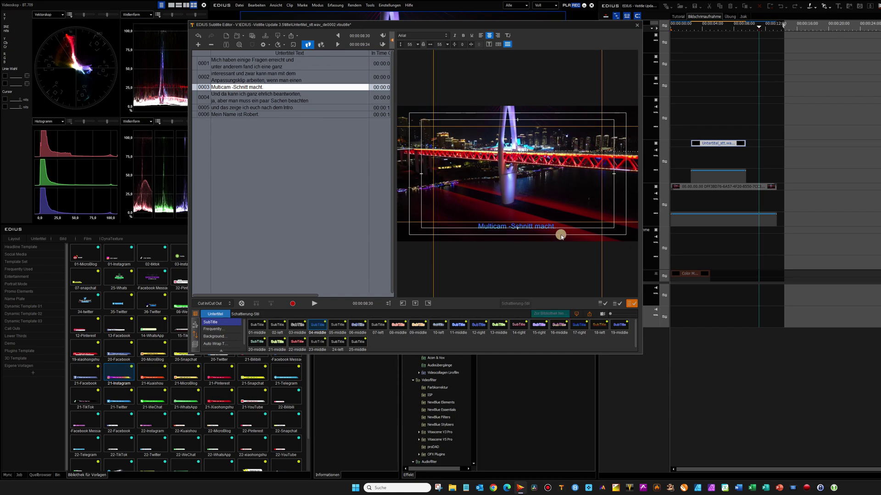
click(312, 101)
key(Down)
key(Down)
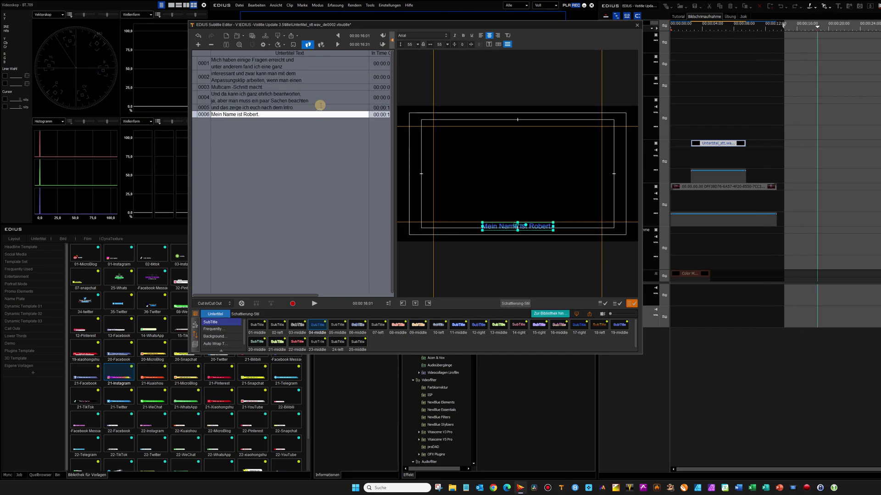
click(324, 73)
Apply the 08-middle style only to subtitle entries 0001, 0003, 0005 and 0006, and check entries 0002 and 0004.
click(324, 63)
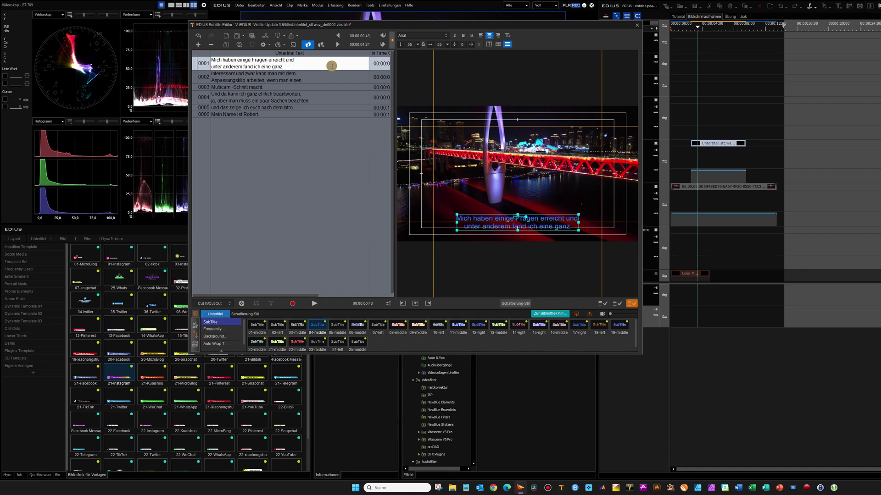
click(332, 87)
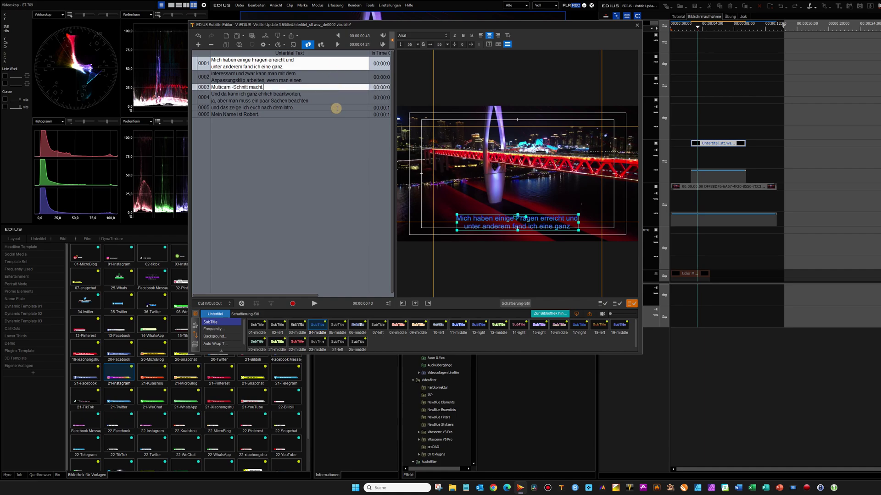
click(337, 108)
click(346, 116)
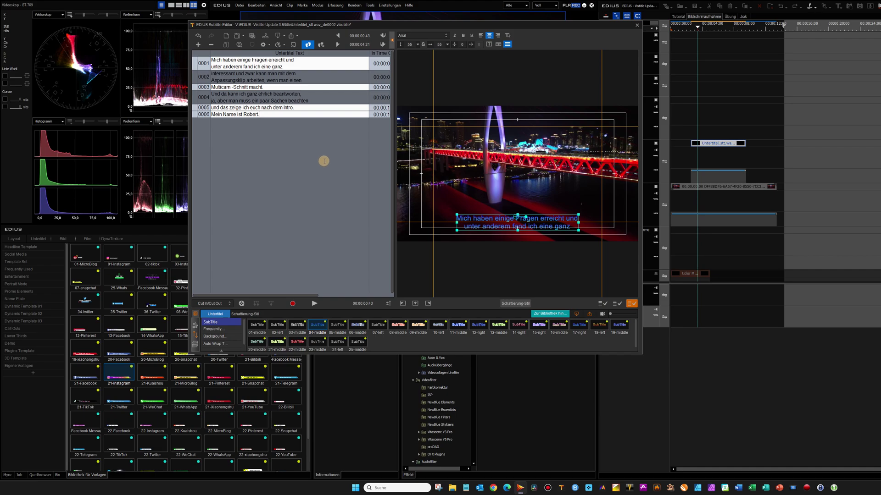
click(400, 326)
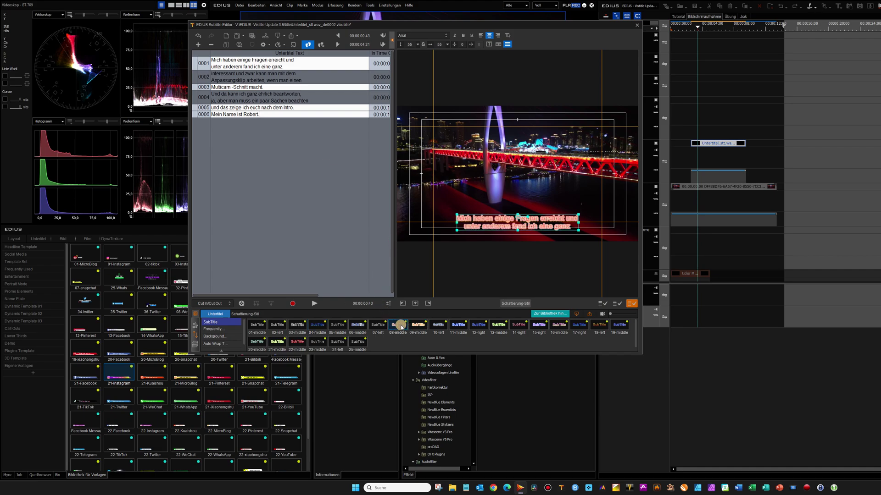
click(336, 74)
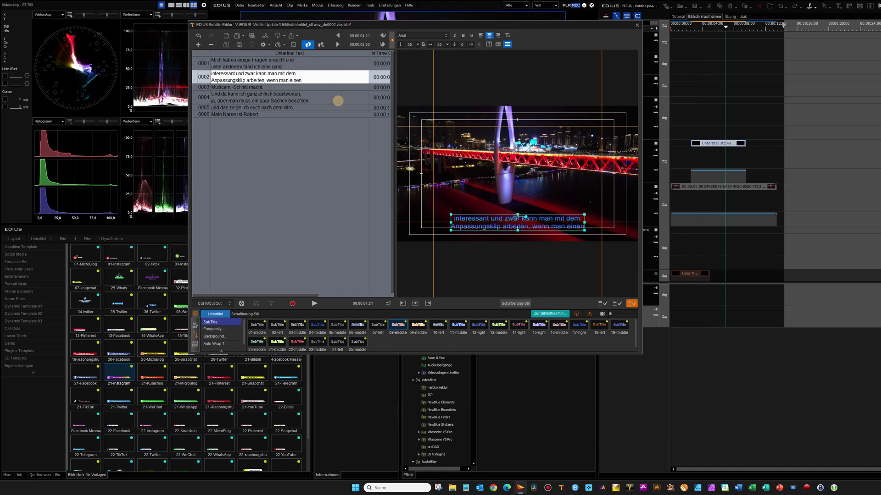
click(338, 100)
click(338, 75)
drag(642, 354, 630, 270)
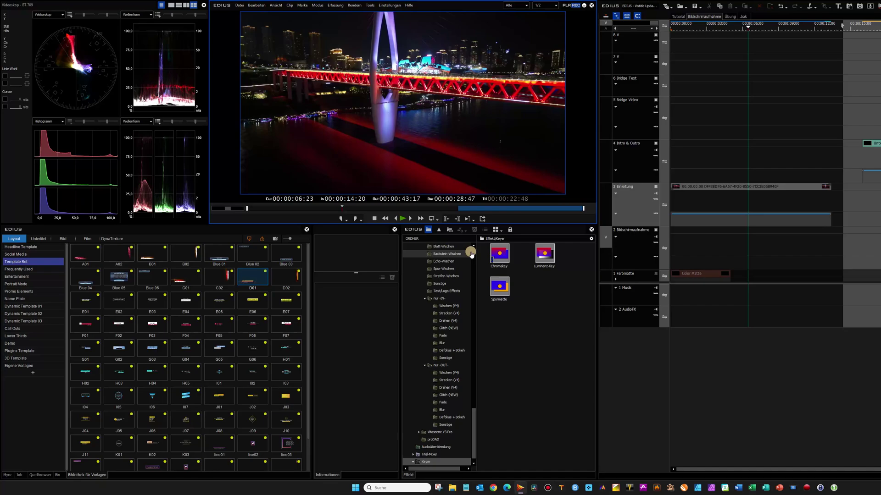
Place the D01 title template on the 4 Intro & Outro track, preview it, and open it in VisTitle.
drag(251, 277, 720, 151)
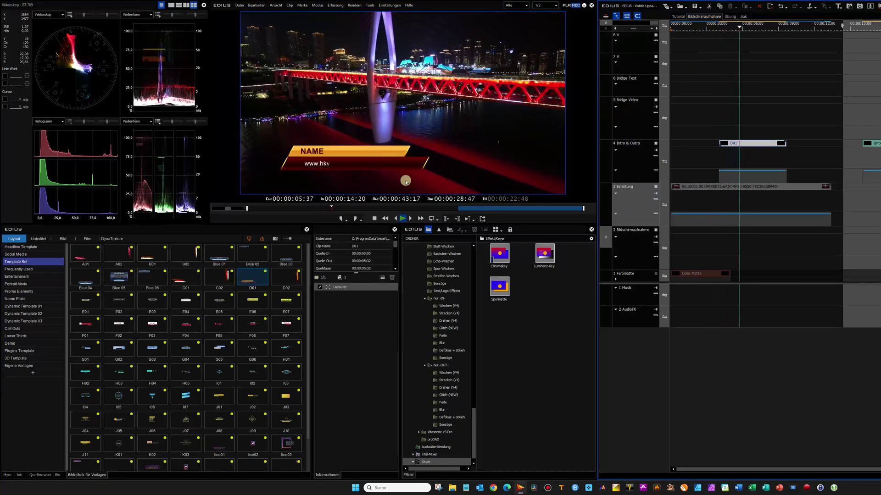
key(space)
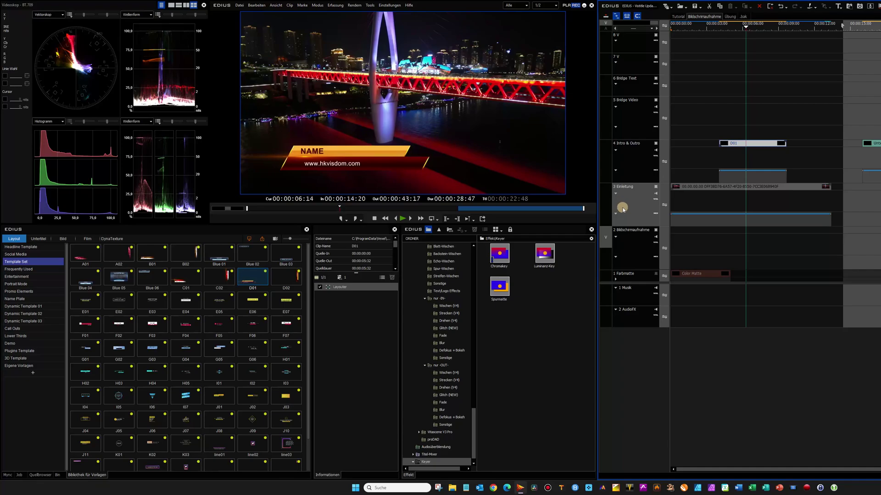
double_click(745, 143)
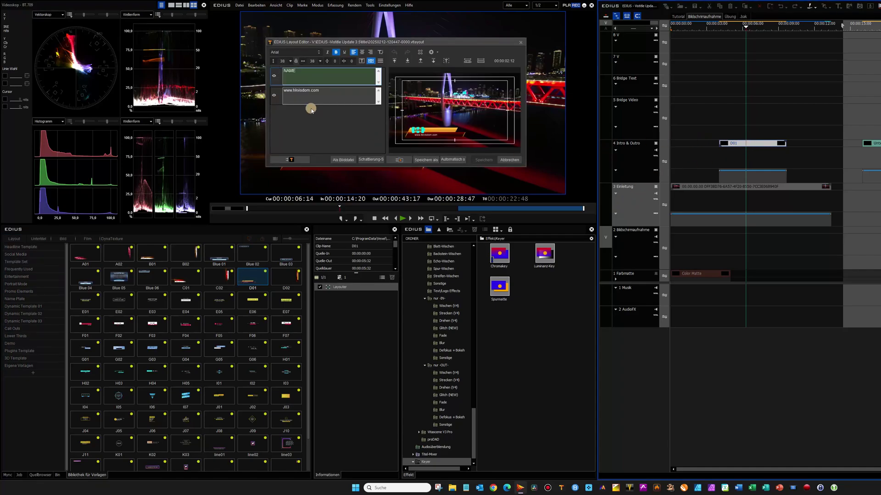
click(293, 160)
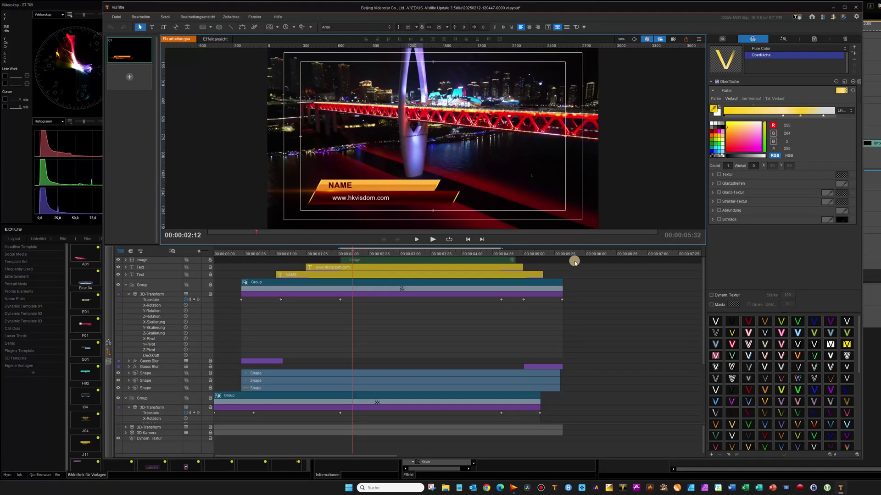
Start exporting the current layout animation as a movie and choose the Grass Valley HQX AVI codec.
click(566, 253)
drag(565, 253, 564, 254)
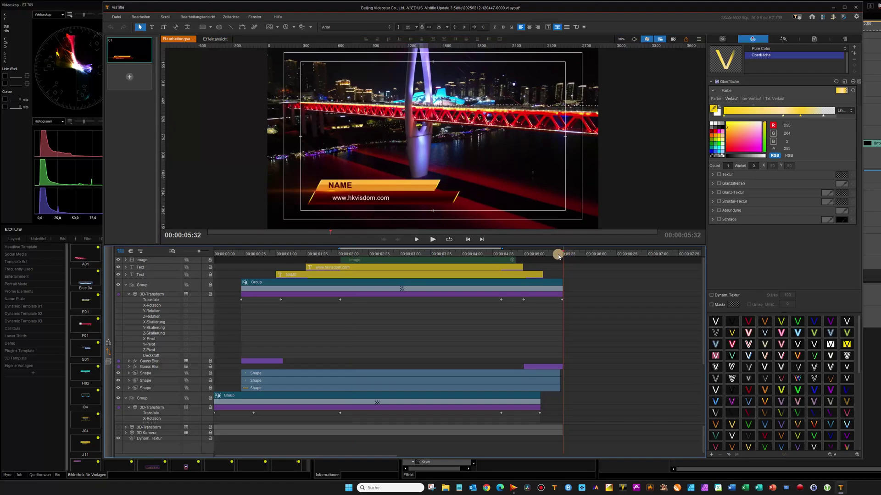
click(115, 17)
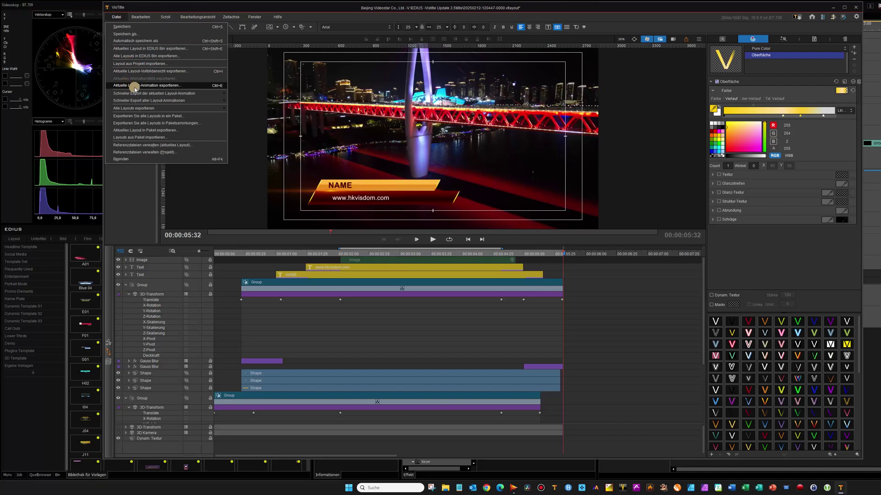
click(177, 87)
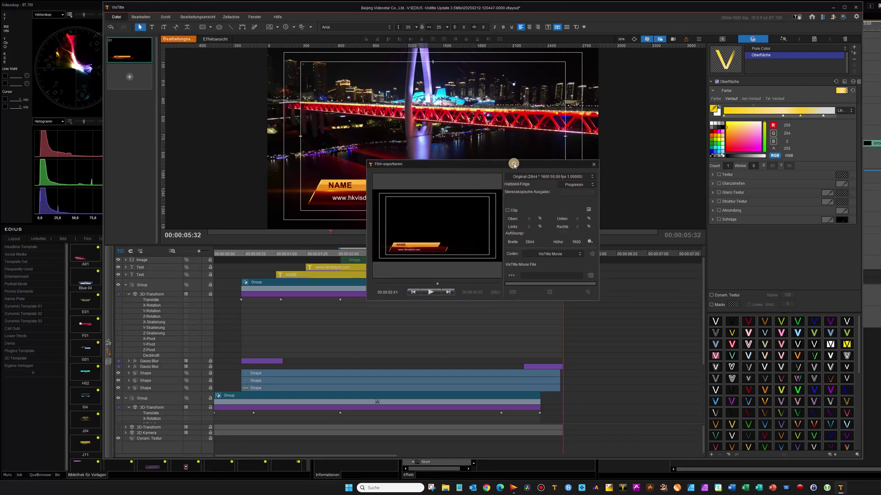
drag(513, 165, 457, 51)
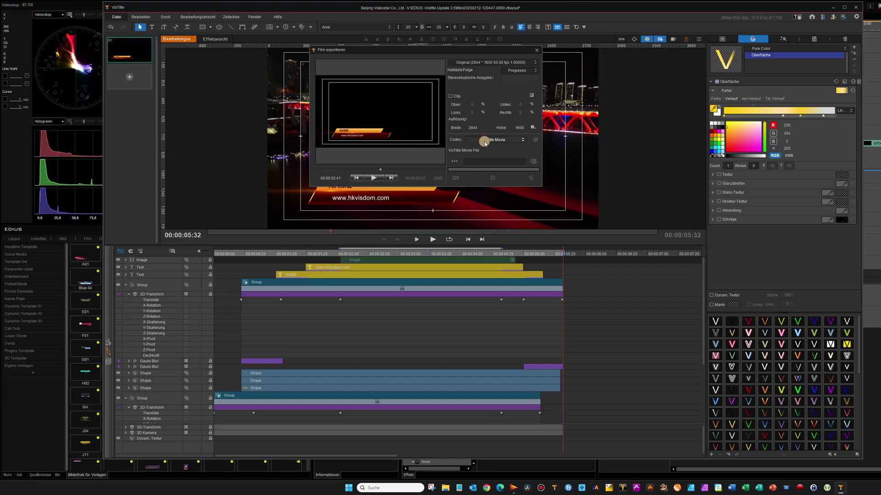
click(523, 141)
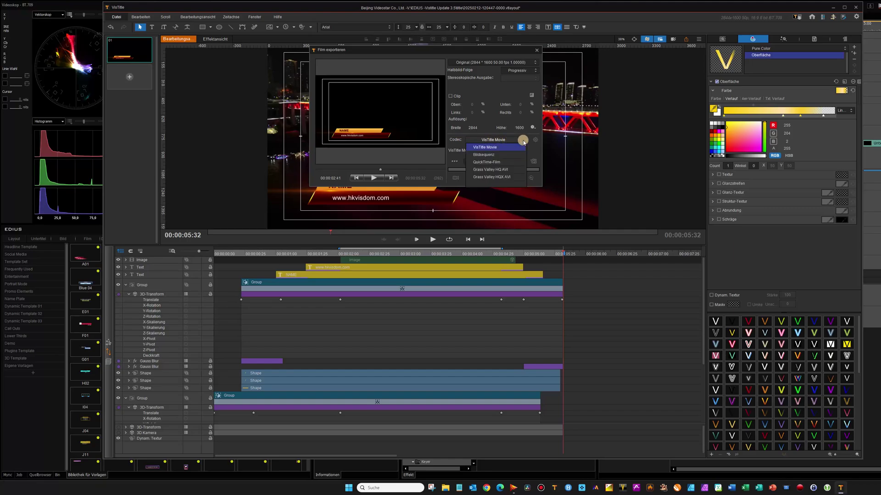
click(517, 178)
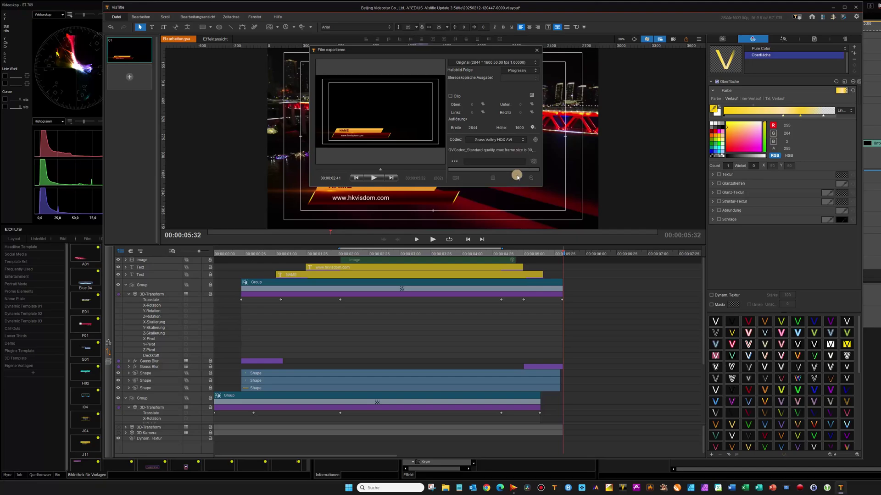
Save the AVI output to the Downloads folder, render the movie, and close VisTitle.
click(456, 163)
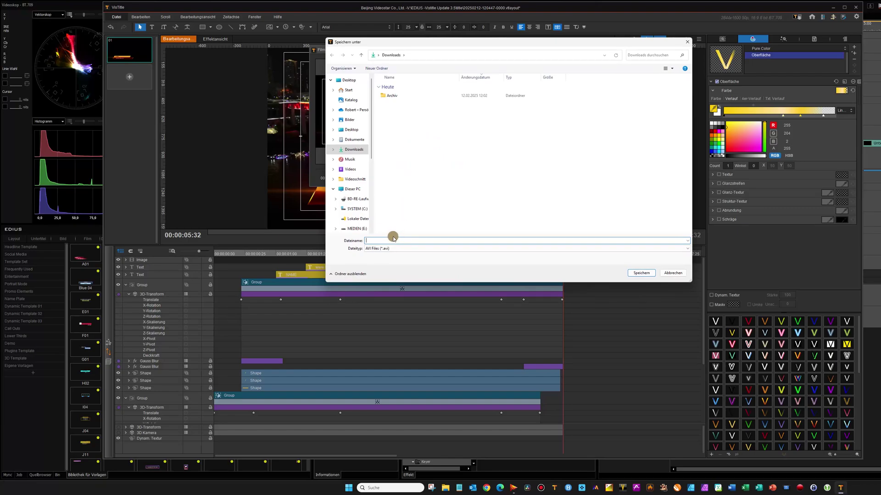
click(641, 273)
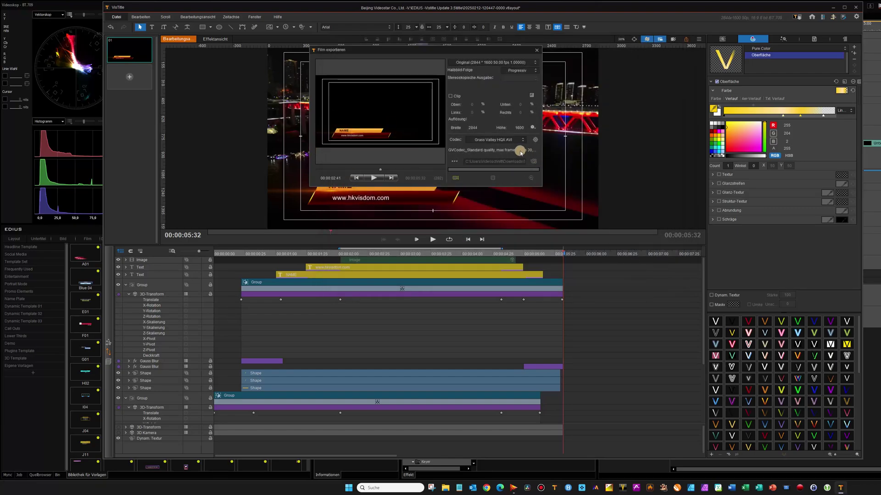
click(454, 179)
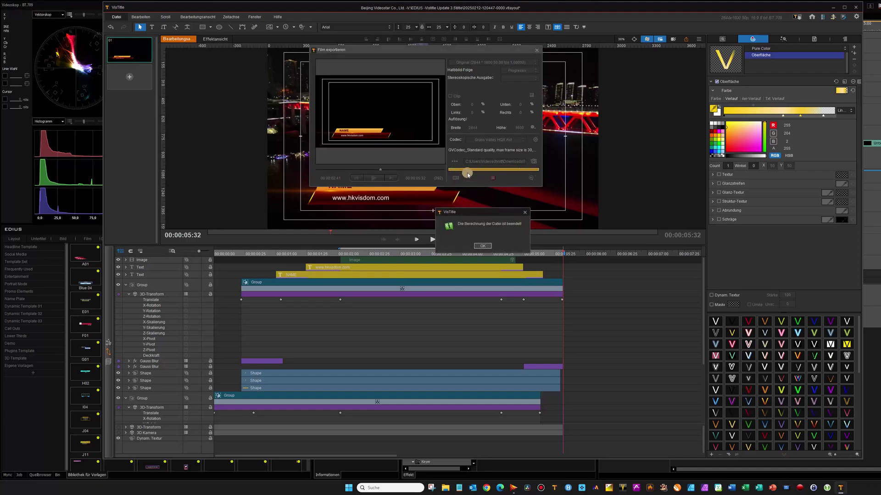
click(483, 247)
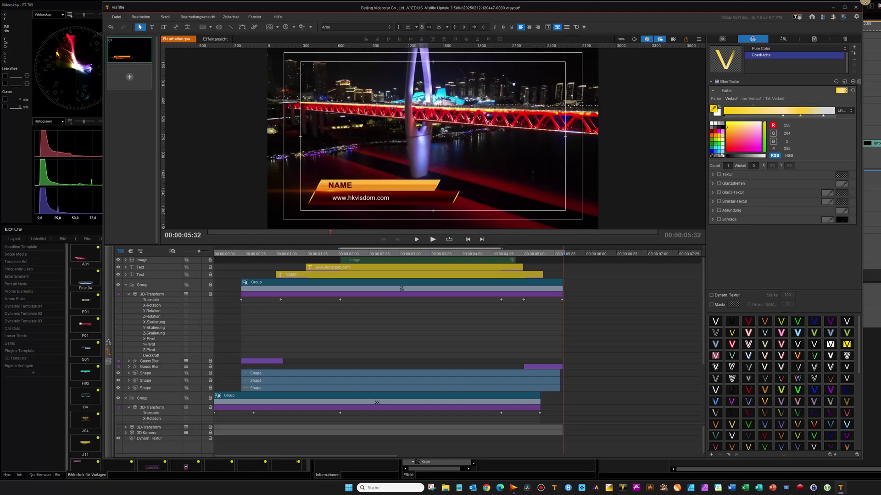
click(856, 8)
Replace the D01 title on the 4 Intro & Outro track with the exported video from Downloads and play it back.
click(478, 249)
click(757, 142)
key(Delete)
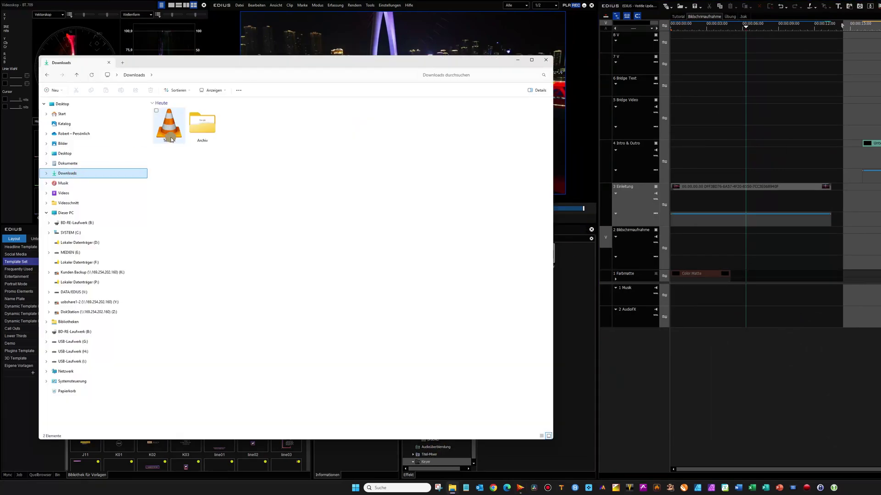
drag(170, 124, 727, 155)
click(715, 24)
key(space)
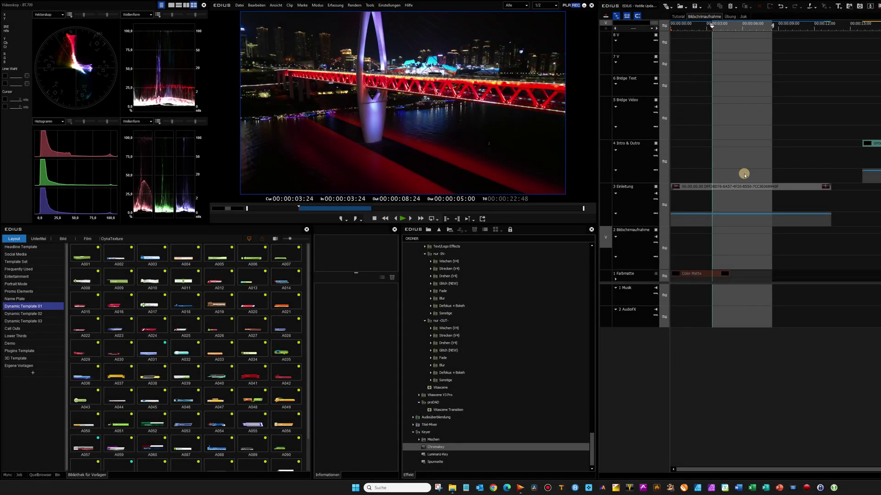
Preview the Call Outs template CallOut030 on the 4 Intro & Outro track and remove it again.
click(144, 324)
click(71, 392)
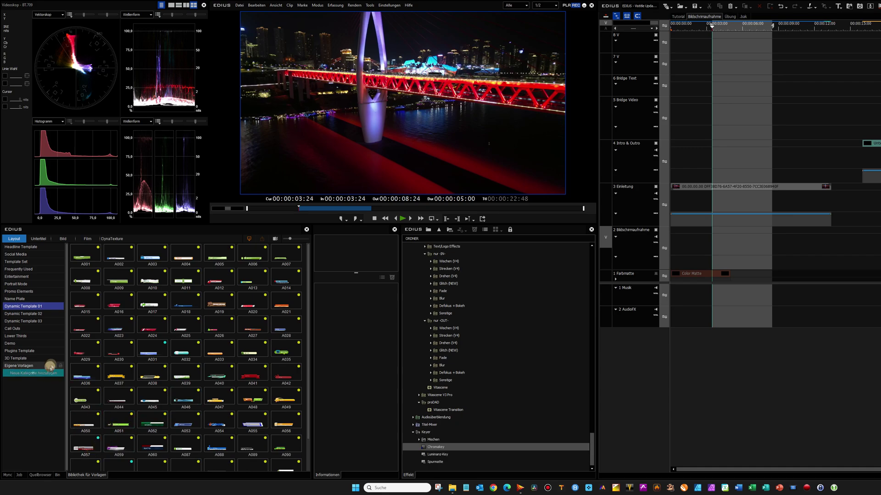
click(43, 329)
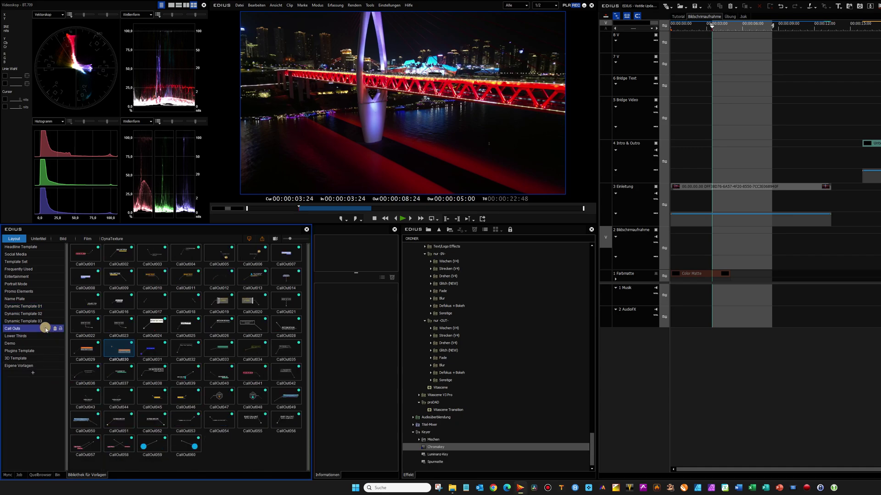
drag(123, 350, 688, 136)
key(space)
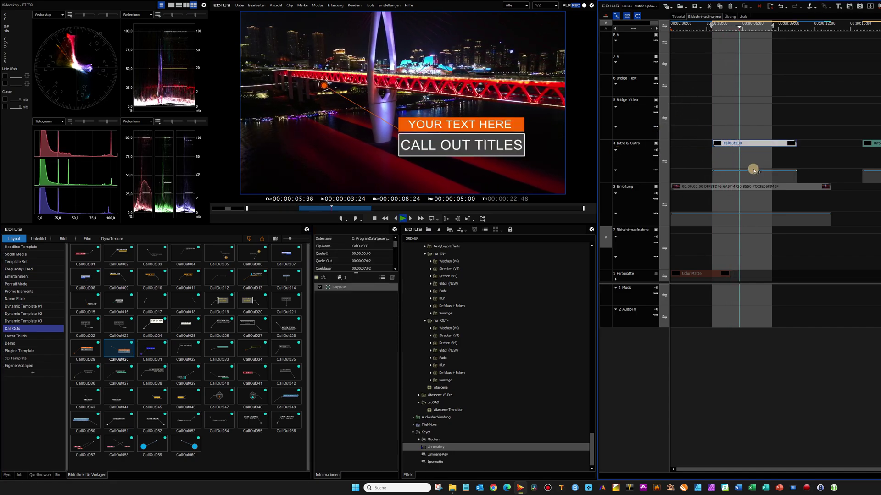
key(space)
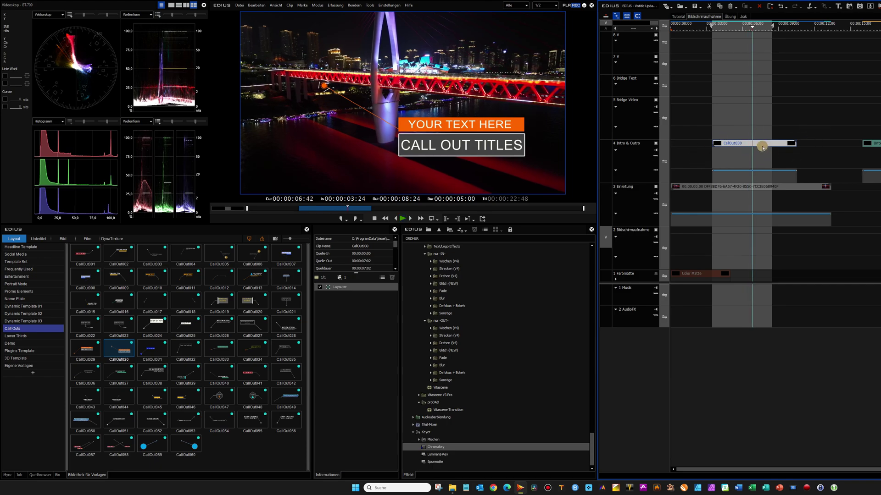
key(Delete)
Place the Lower3rd129 template from Lower Thirds on the 4 Intro & Outro track between the In and Out points and preview it.
click(15, 337)
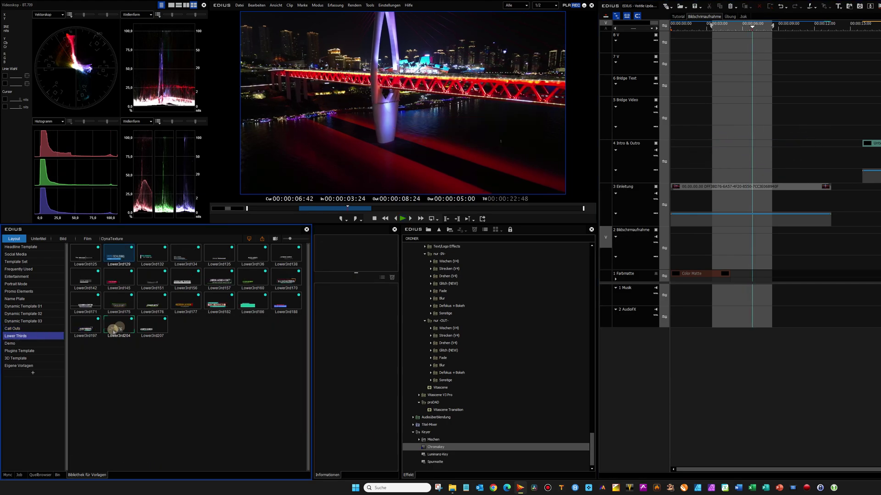
drag(120, 261, 718, 152)
click(705, 28)
click(745, 141)
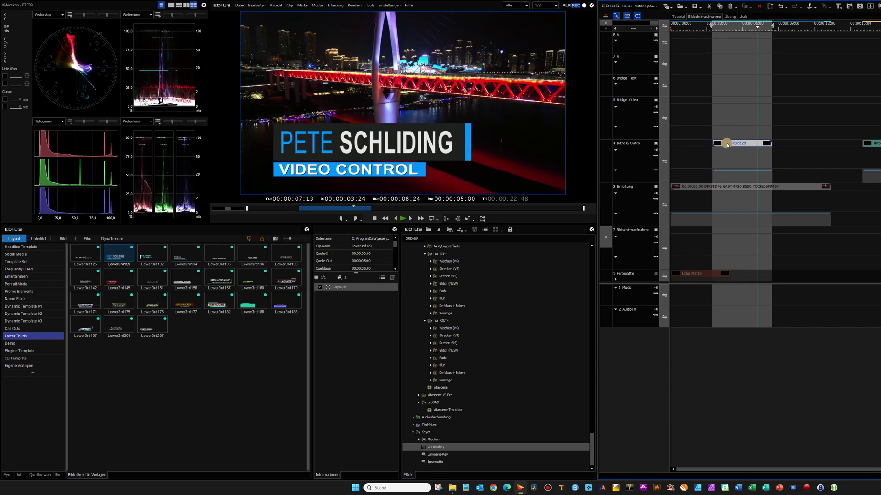
Open the Lower3rd129 title on the 4 Intro & Outro track in the full VisTitle editor.
double_click(727, 145)
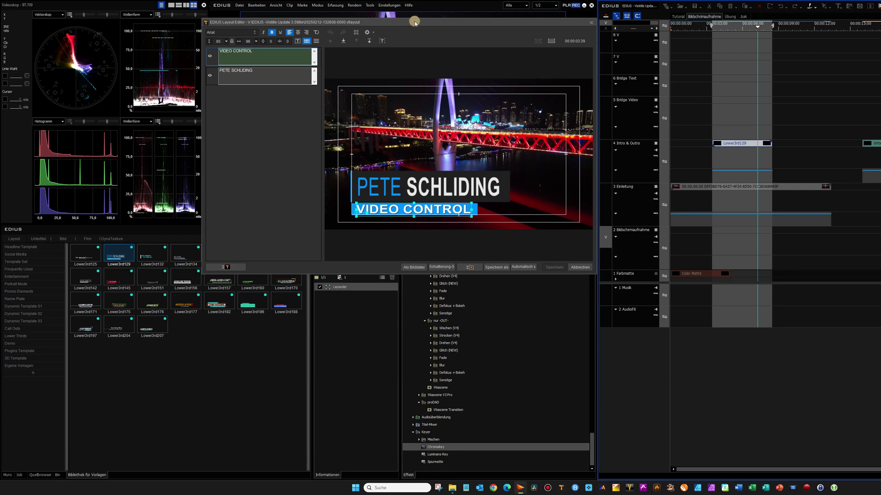
drag(413, 21, 383, 21)
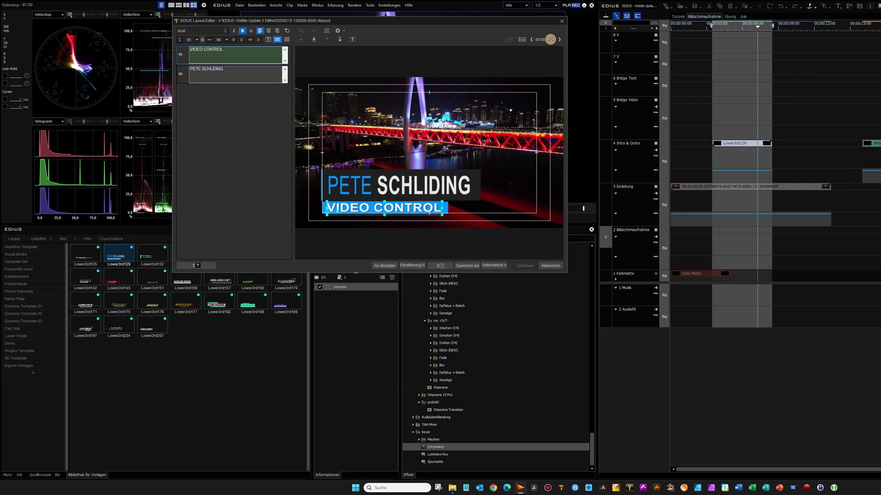
click(197, 266)
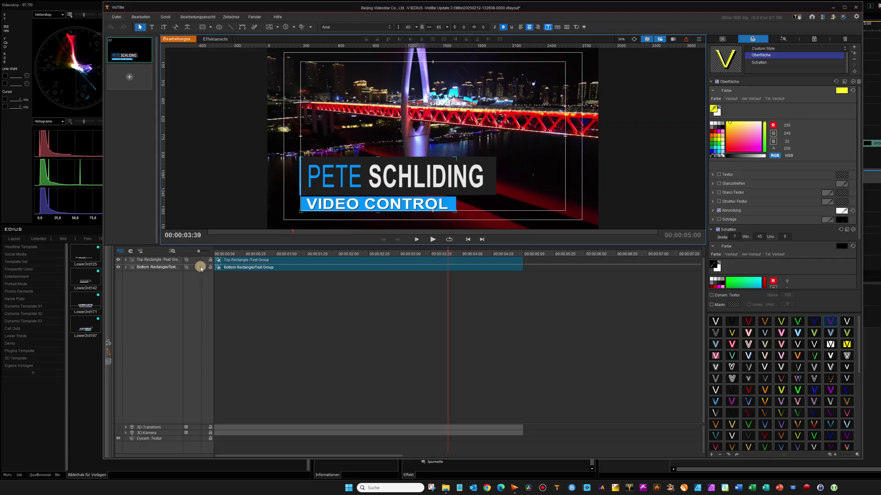
Expand the top and bottom rectangle/text groups and the TOP TEXT layer to examine their layers and 2D Pan animations.
click(230, 268)
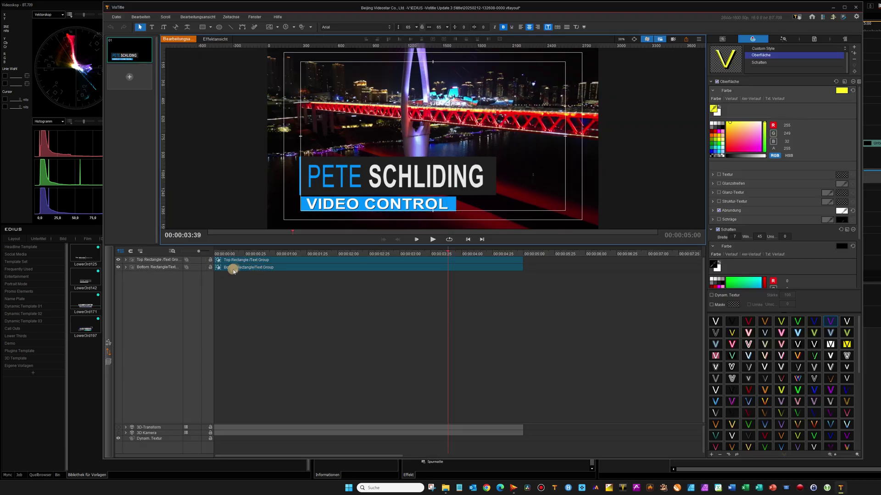
click(126, 261)
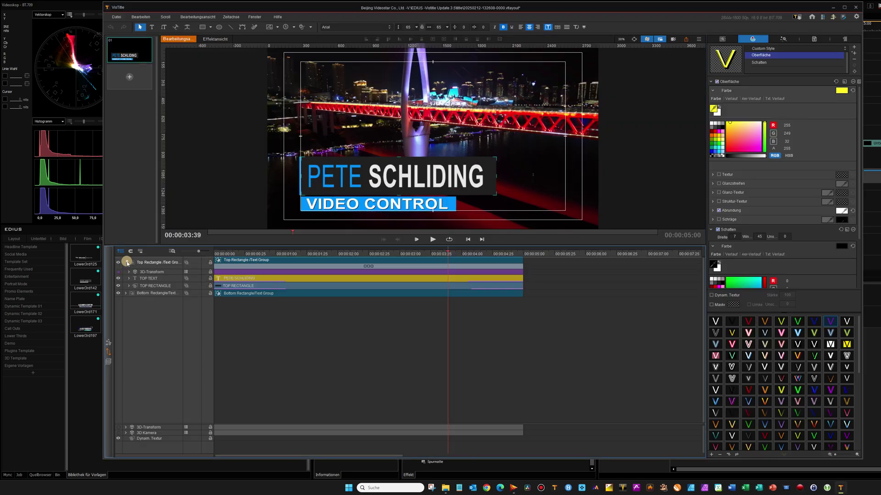
click(127, 294)
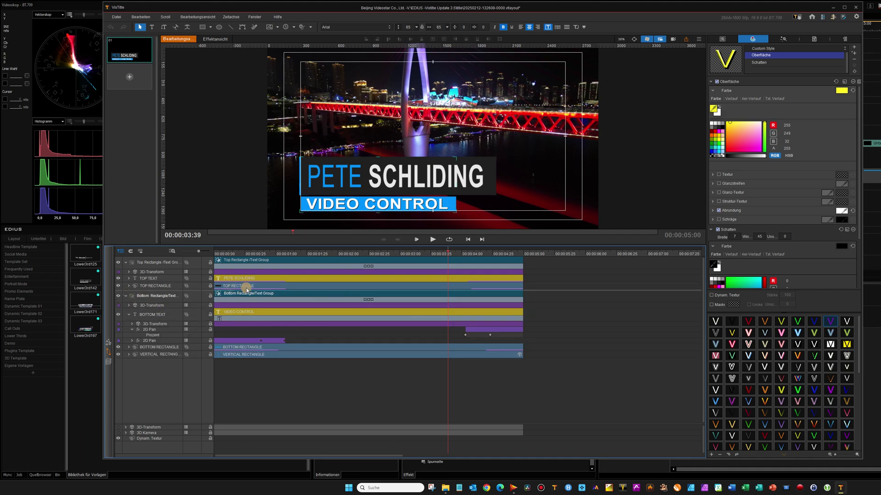
click(146, 280)
click(129, 279)
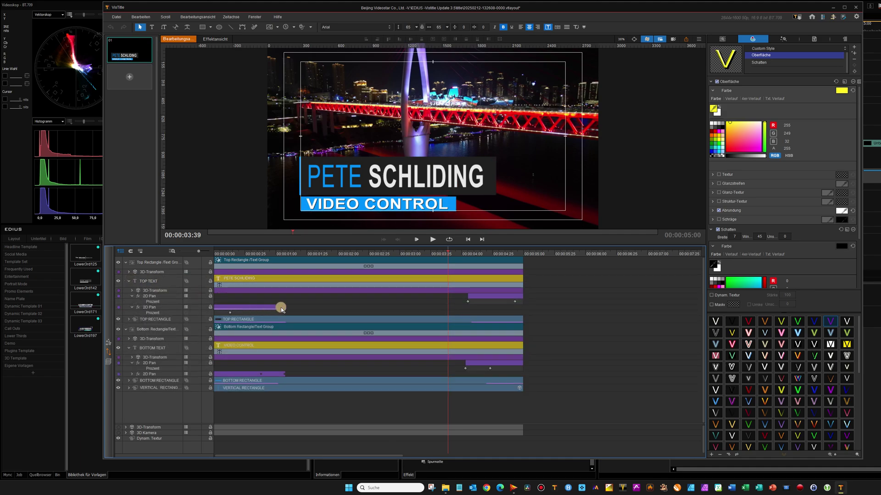
drag(280, 308, 285, 308)
Stretch the top rectangle/text group to 00:00:07:29, shorten it to 00:00:06:00, and return it to 00:00:05:00.
click(379, 279)
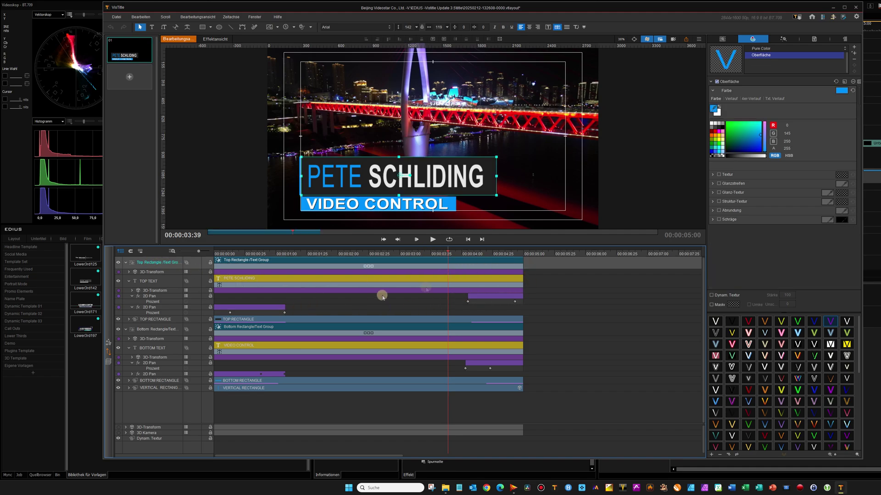
drag(519, 260, 682, 271)
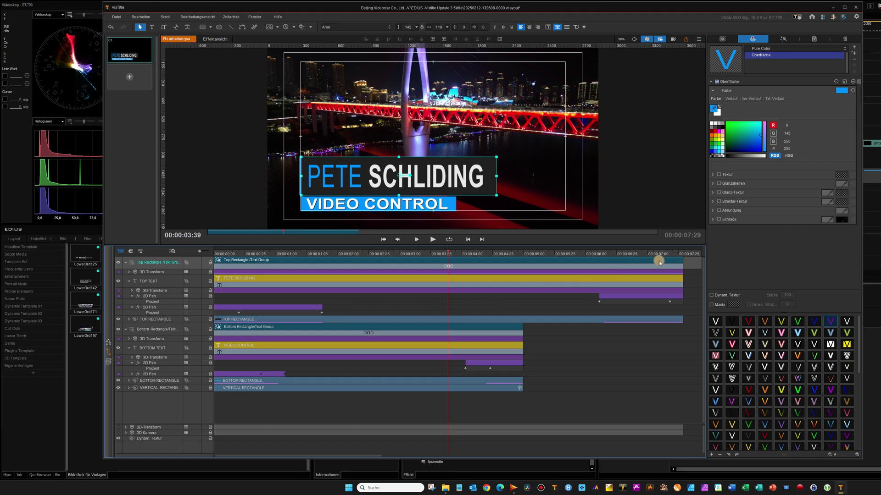
drag(683, 261, 585, 262)
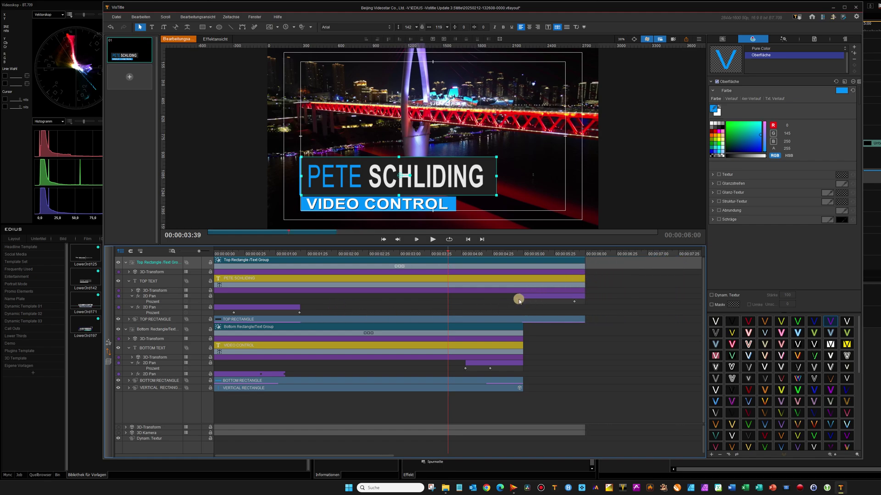
drag(585, 261, 522, 271)
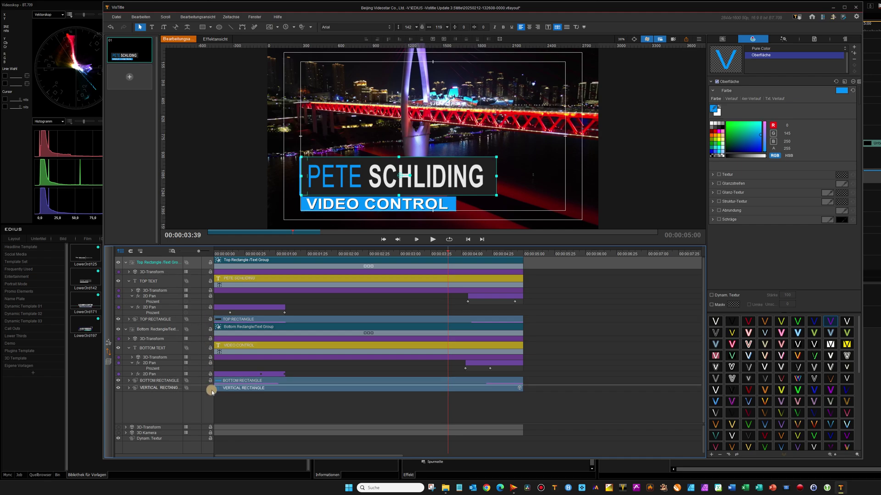
Colour the TOP TEXT layer magenta and recolour only its second word yellow.
click(240, 277)
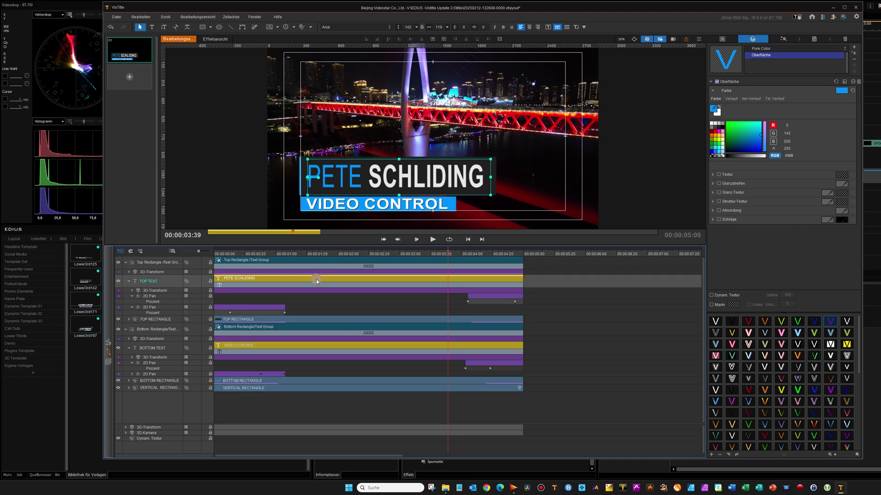
click(719, 132)
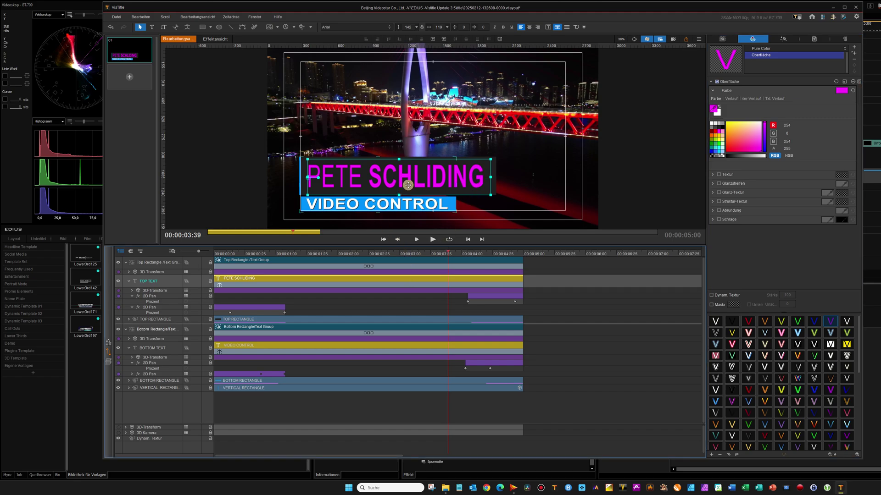
double_click(374, 181)
drag(372, 182, 488, 186)
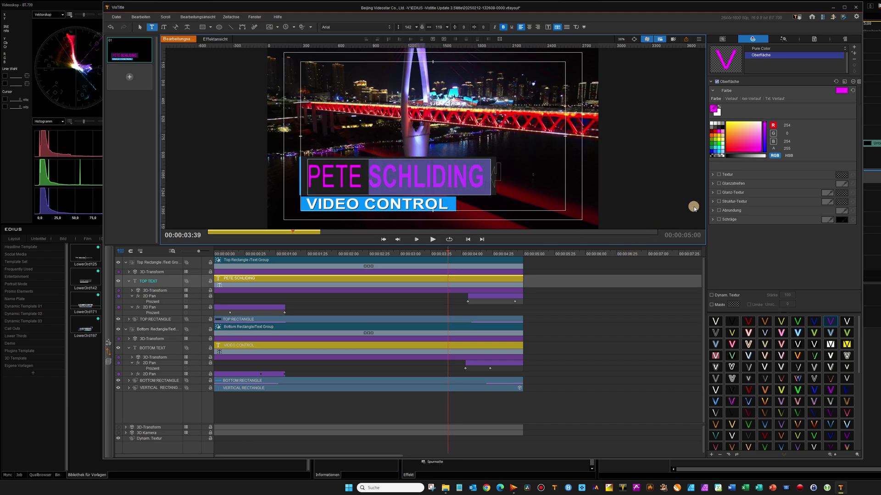
click(719, 140)
click(509, 206)
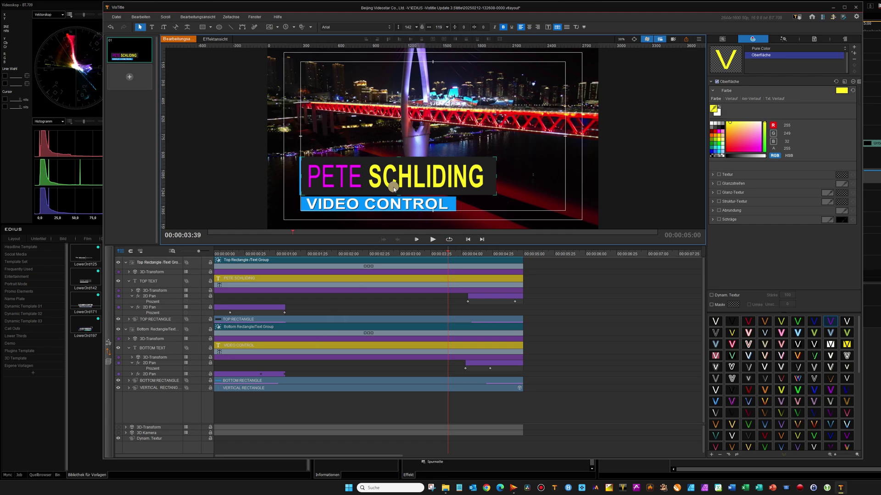
Recolour the title's shapes: BOTTOM RECTANGLE magenta, VERTICAL RECTANGLE bright green, and TOP RECTANGLE dark red.
click(251, 382)
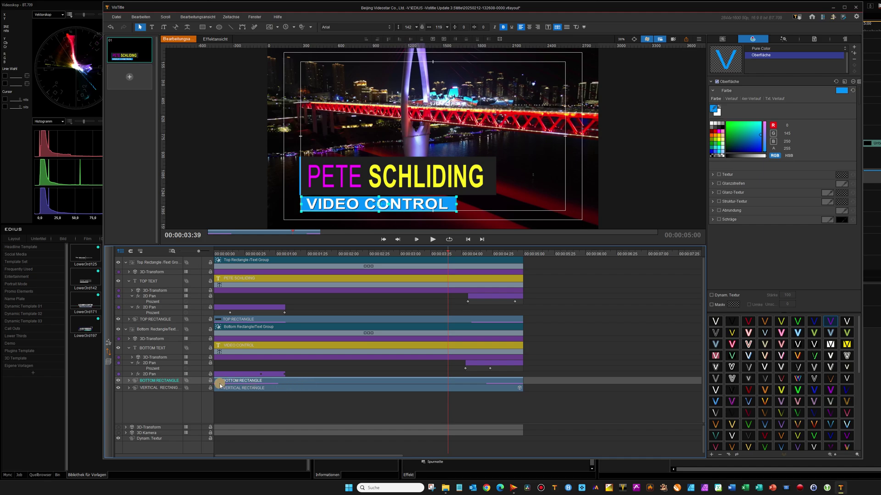
click(719, 132)
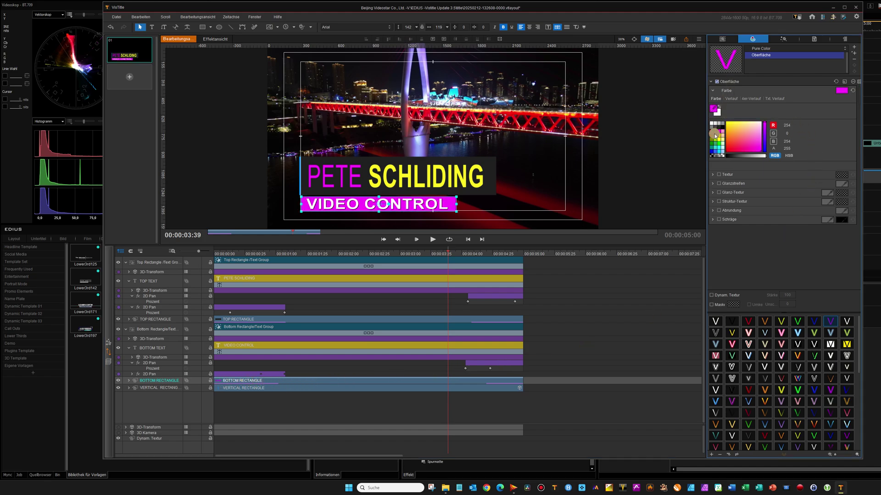
click(288, 391)
click(720, 145)
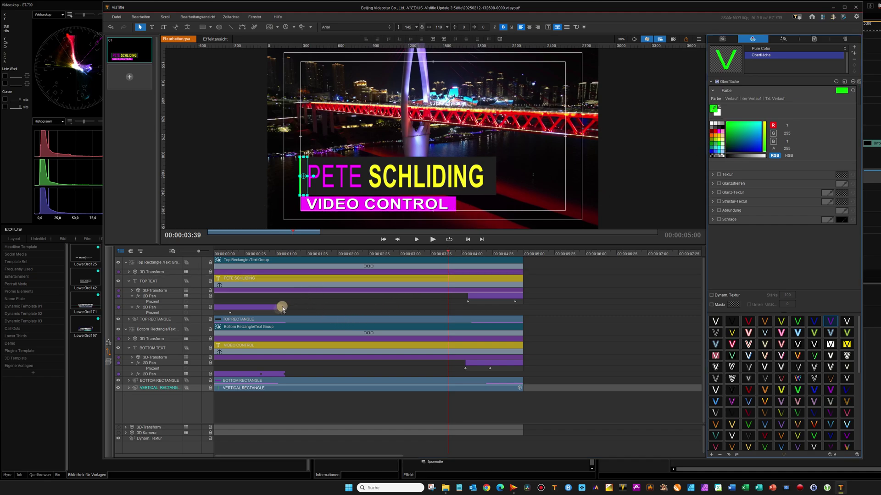
click(274, 320)
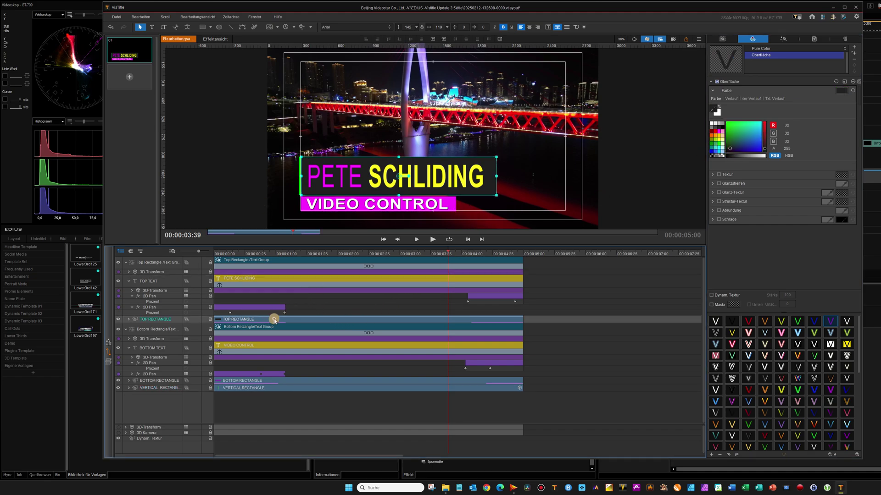
click(719, 125)
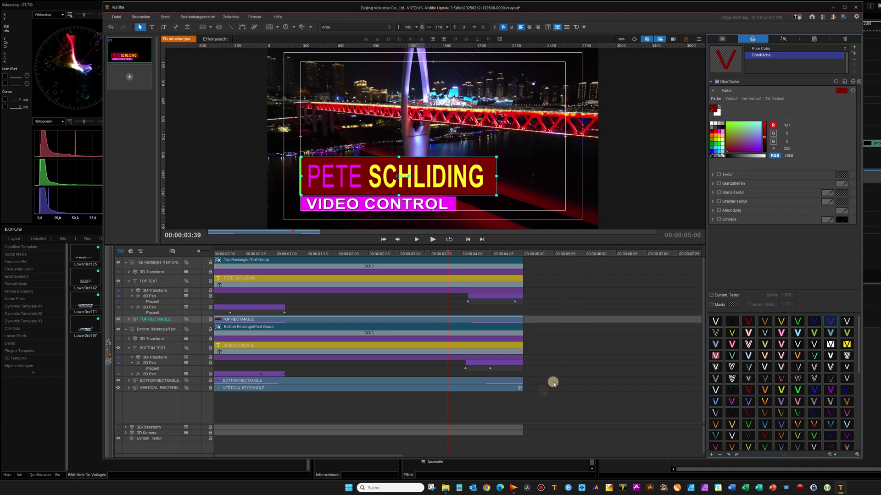
Save the recoloured title with automatic save-as and play it back on the EDIUS timeline from before the clip.
click(116, 17)
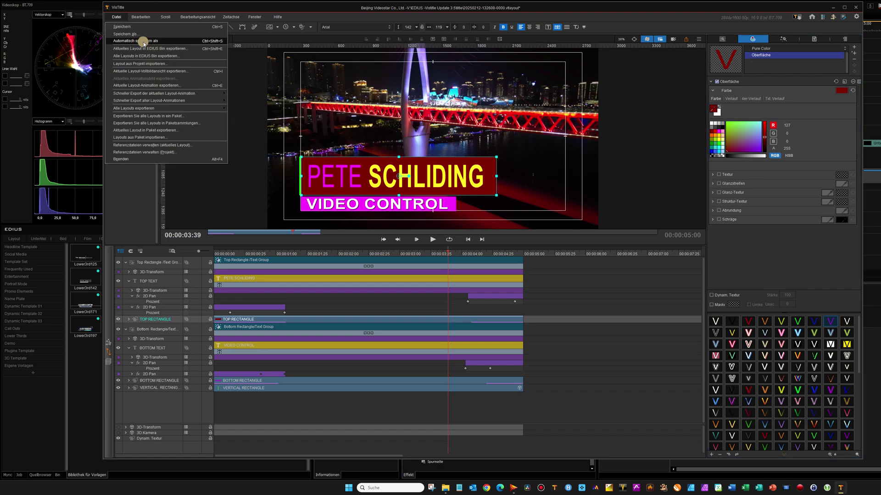
click(143, 42)
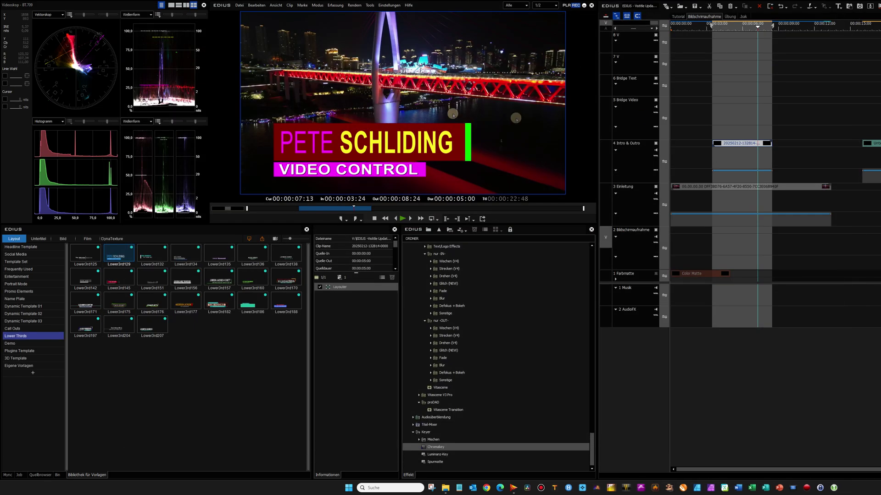
click(703, 25)
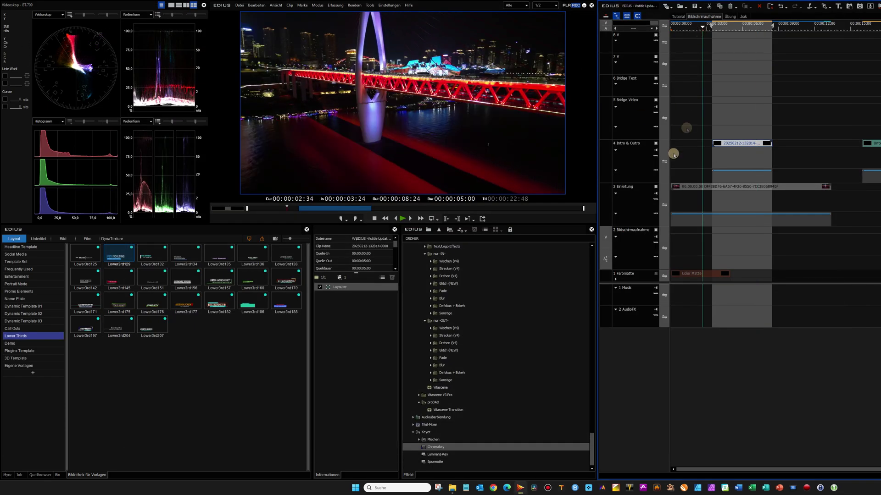
key(space)
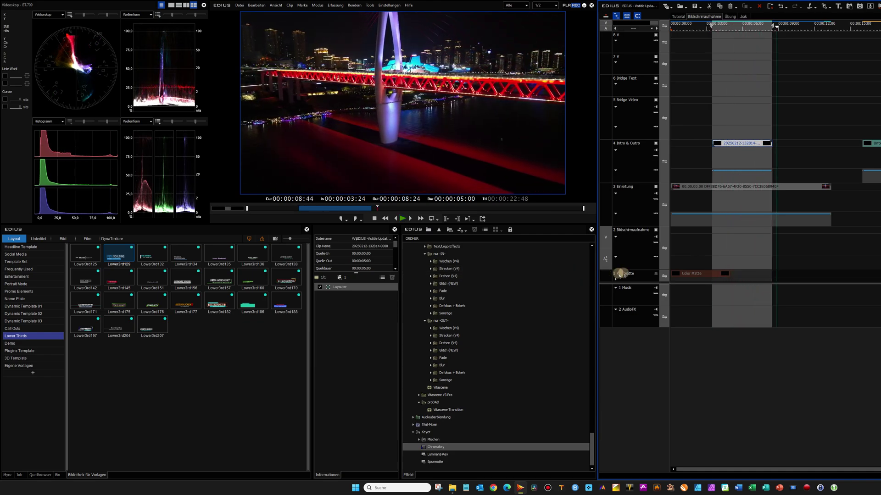
Remove the recoloured lower third and place the Call Outs template CallOut030 on the 5 Bridge Video track at the In point.
click(736, 144)
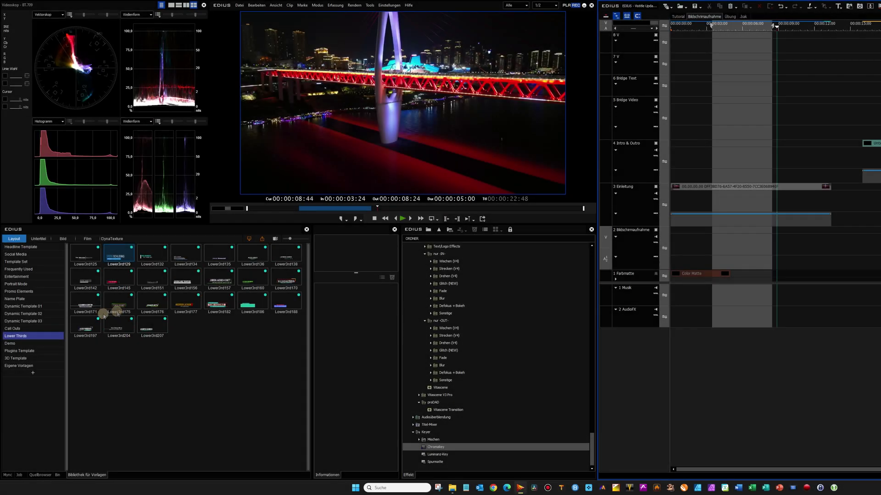
click(19, 329)
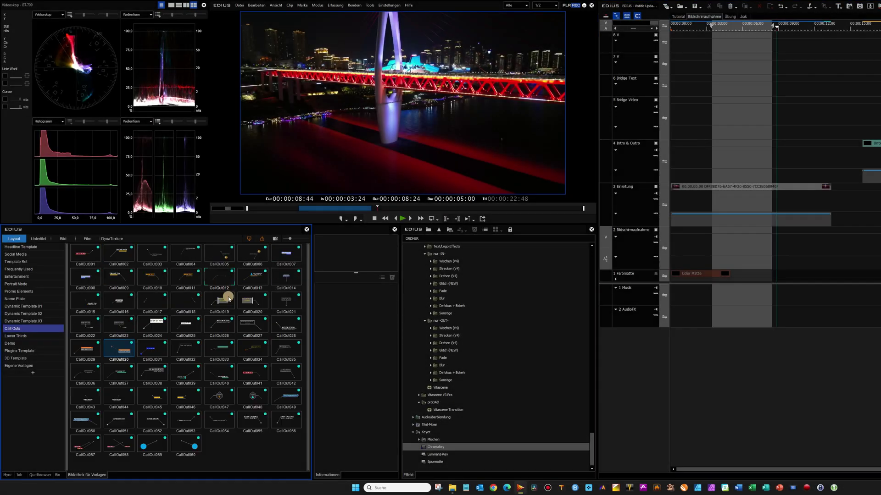
drag(118, 351, 716, 102)
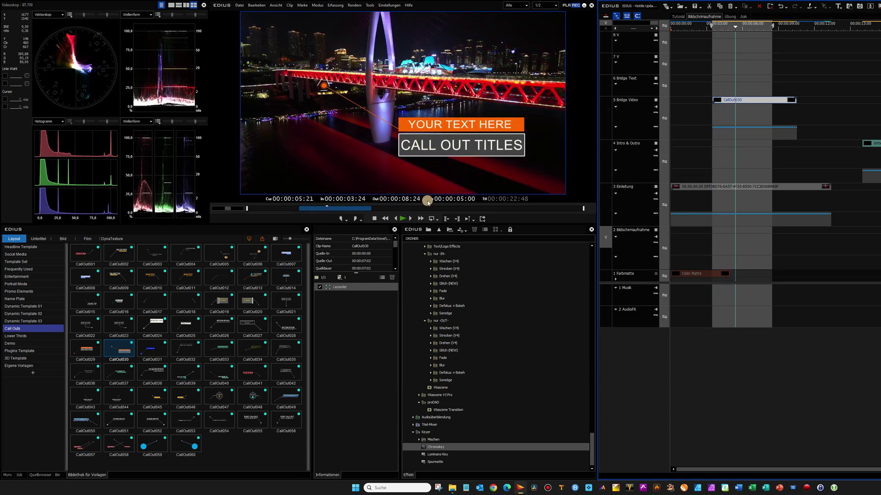
Open the Layouter for the CallOut030 clip, try shifting the call out toward the frame's lower right, and reset its position to the centre.
drag(769, 100, 507, 135)
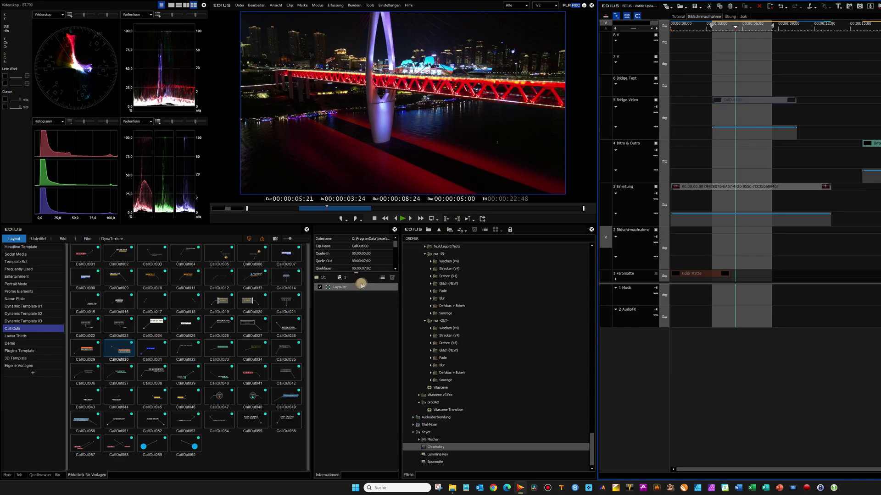
click(336, 287)
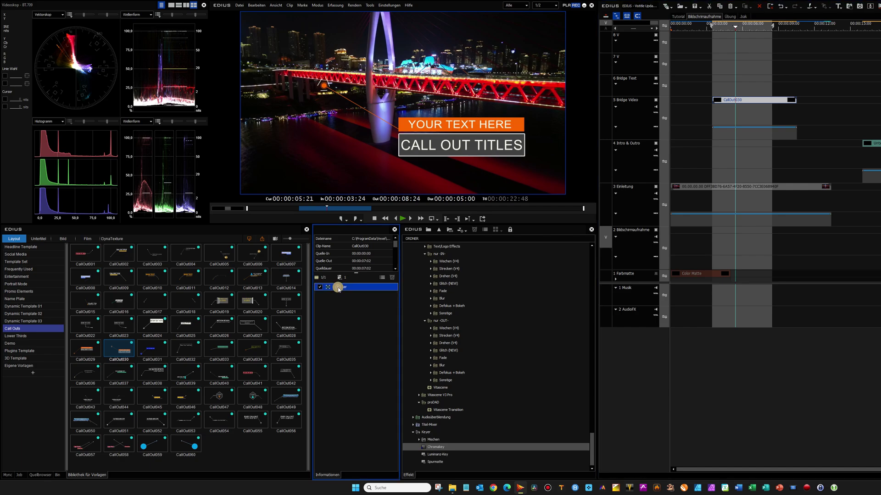
double_click(338, 288)
drag(400, 161, 612, 252)
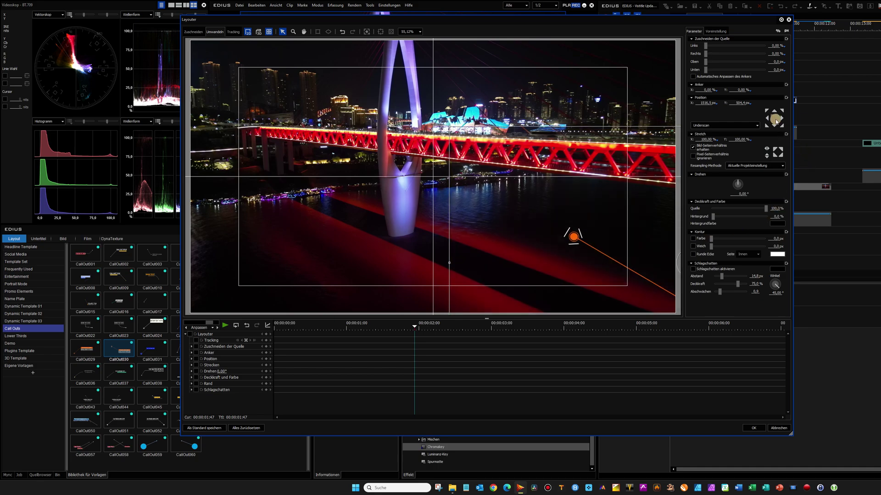
click(774, 119)
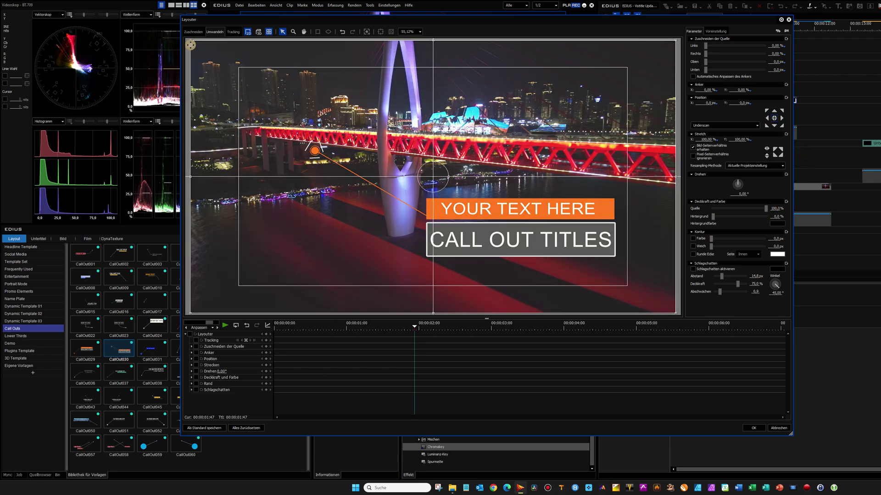
Scale the call out down proportionally and move it into the lower-right area of the frame.
drag(192, 41, 354, 133)
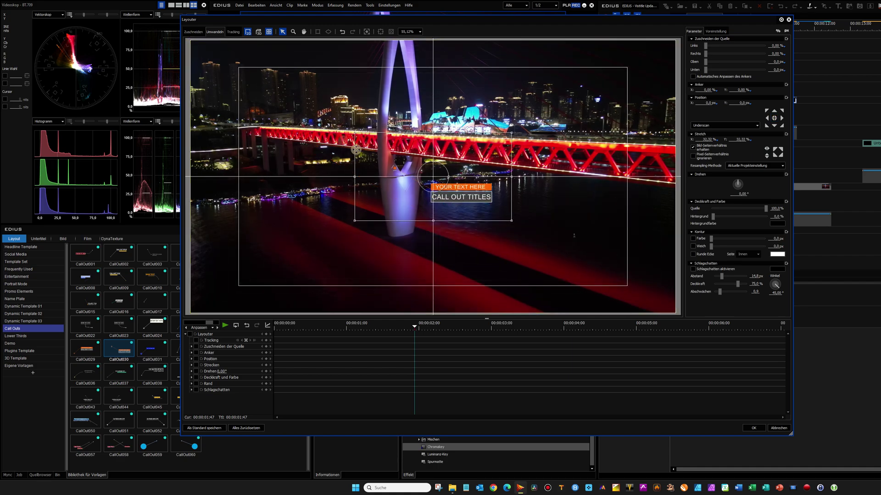
drag(596, 230, 613, 249)
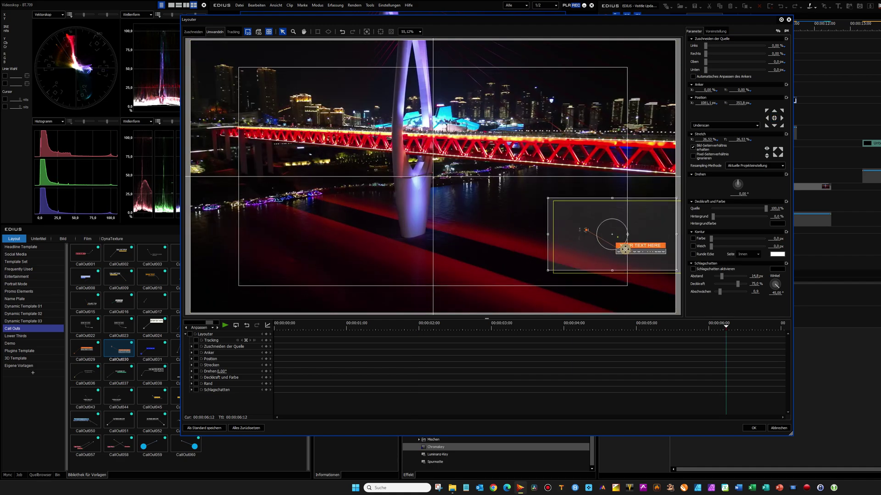
drag(624, 249, 621, 250)
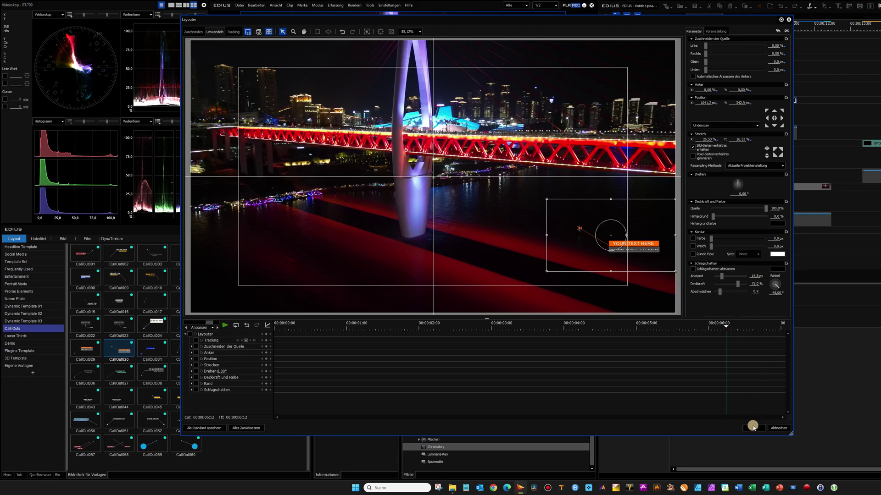
Switch the Layouter's tracking to the underlying video and place the tracking region over the small light on the dark water.
click(774, 118)
click(234, 32)
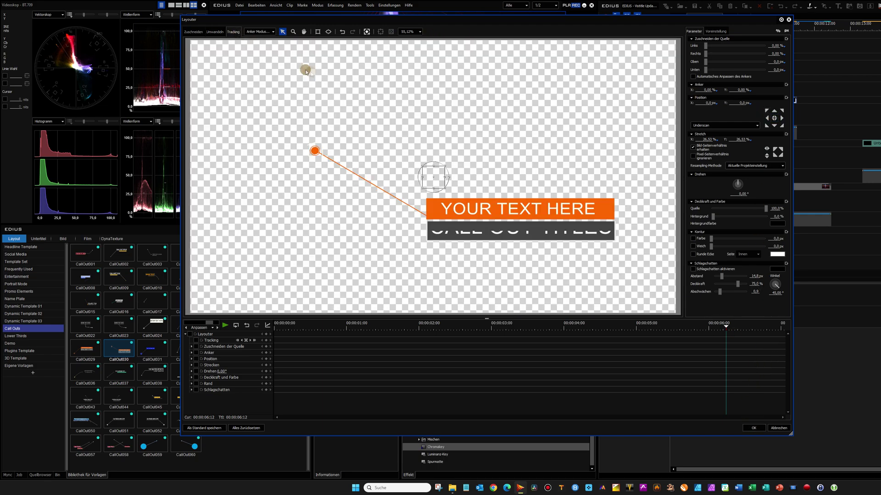
click(270, 32)
click(270, 48)
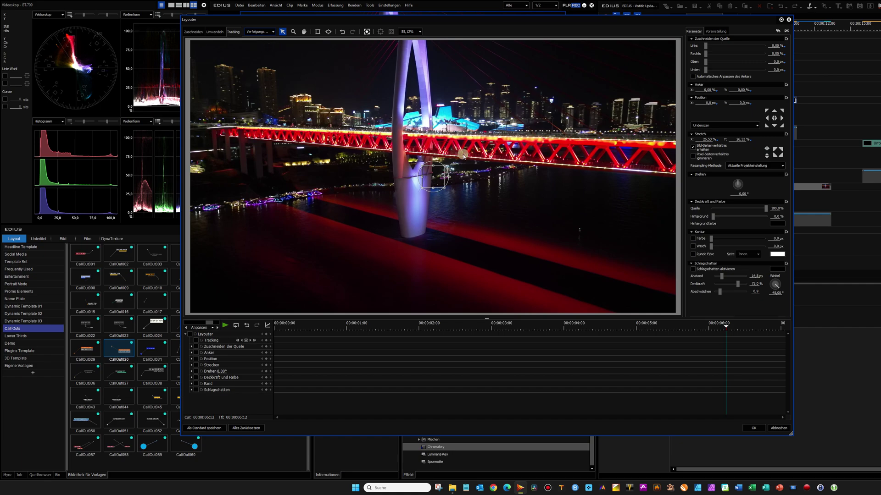
drag(433, 176, 586, 224)
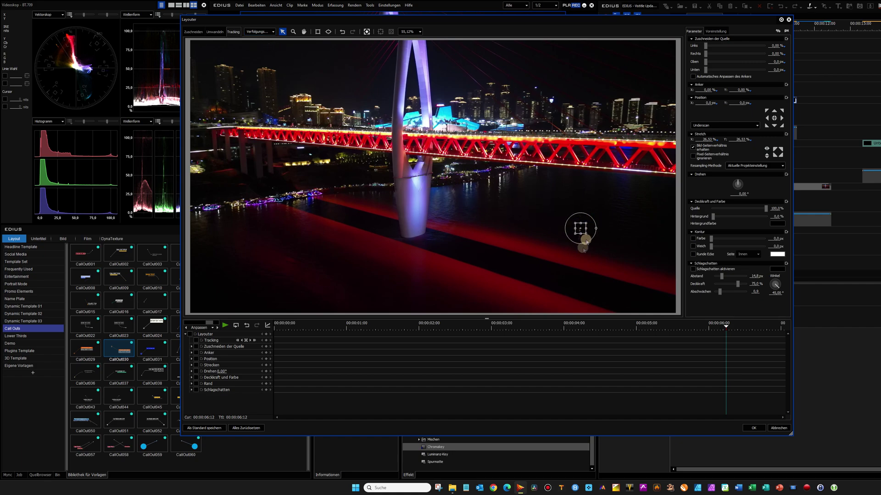
Track the region forward to the end of the clip and, from 00:00:06:12, backward to its start.
click(255, 340)
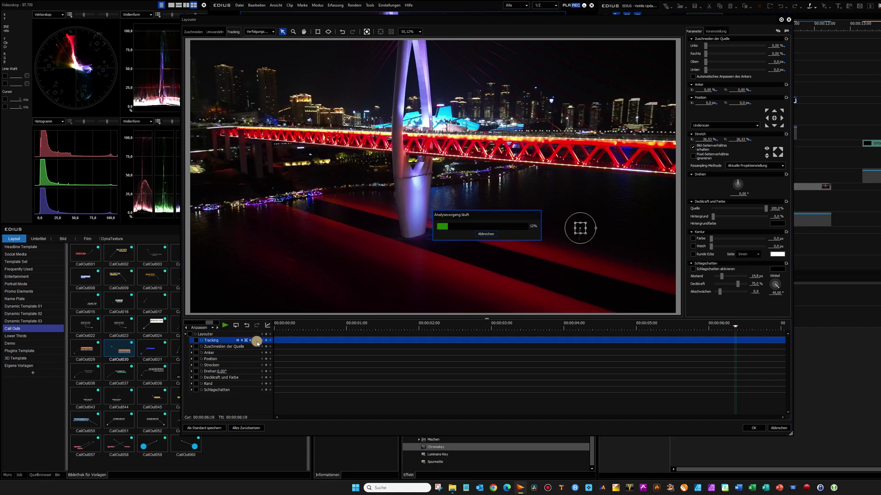
click(726, 327)
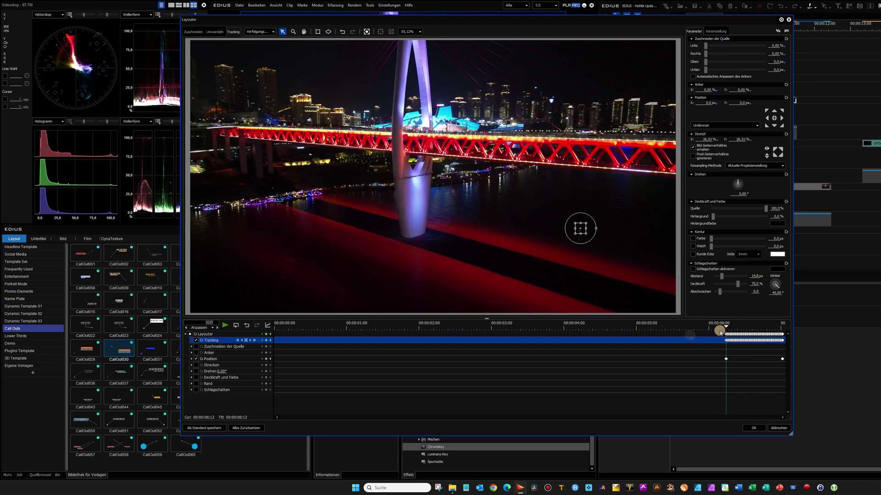
click(243, 340)
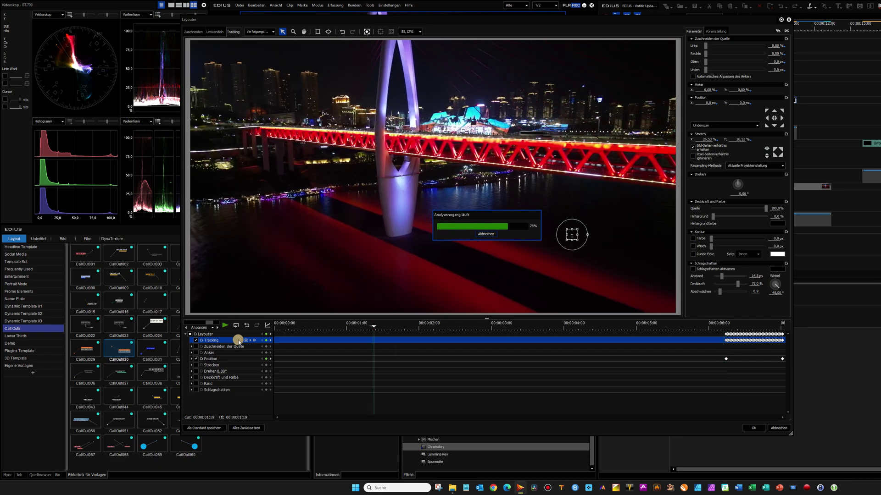
Disable the Position keyframes, offset the call out by about 178 px horizontally and 38 px vertically, and apply the layout.
click(214, 32)
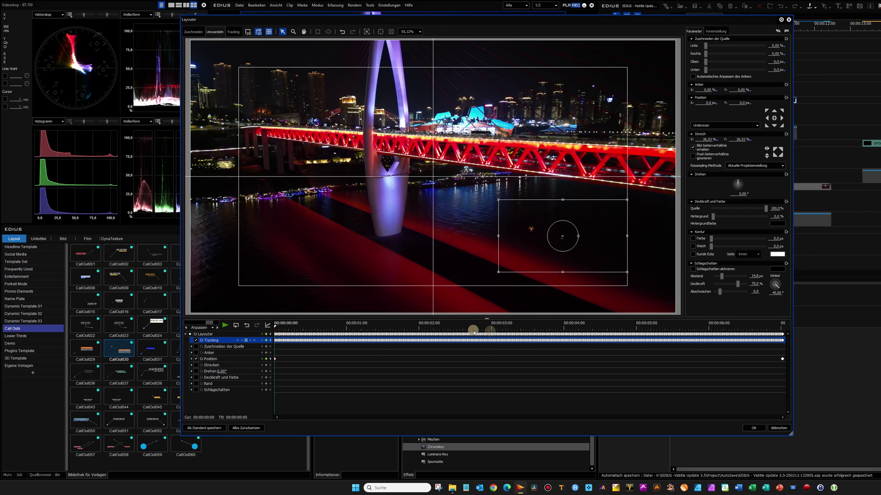
drag(473, 329, 404, 329)
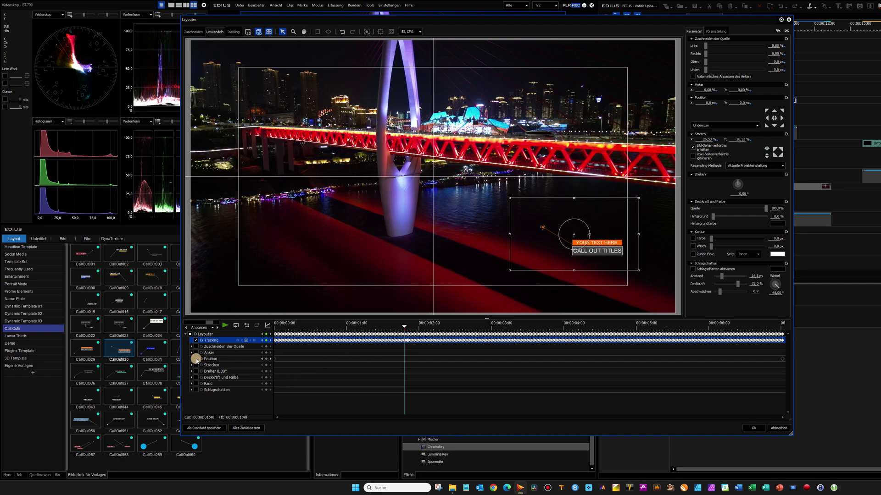
drag(562, 238, 590, 239)
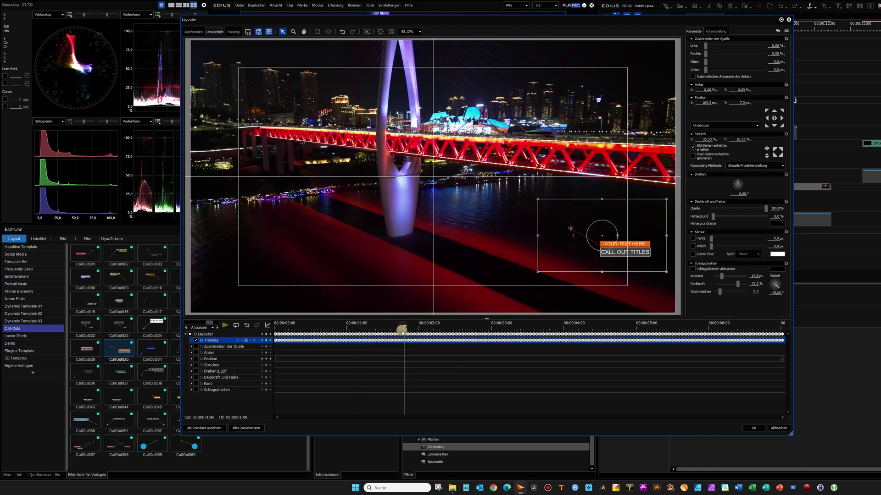
drag(604, 240, 607, 245)
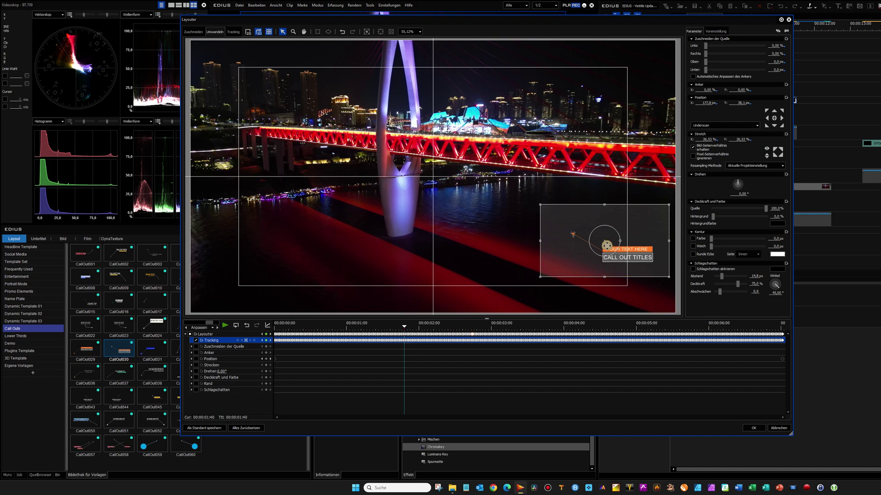
click(750, 428)
Play back the tracked call out on the timeline and open the CallOut030 title in the full VisTitle editor.
key(space)
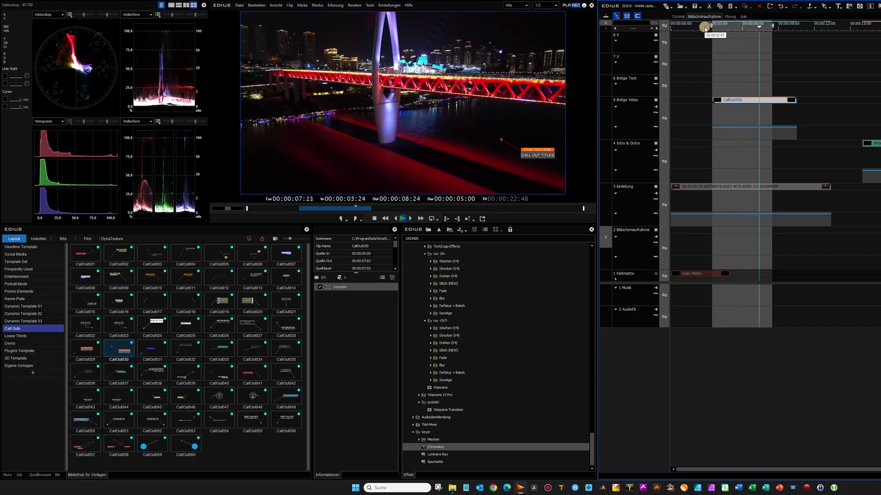
double_click(737, 100)
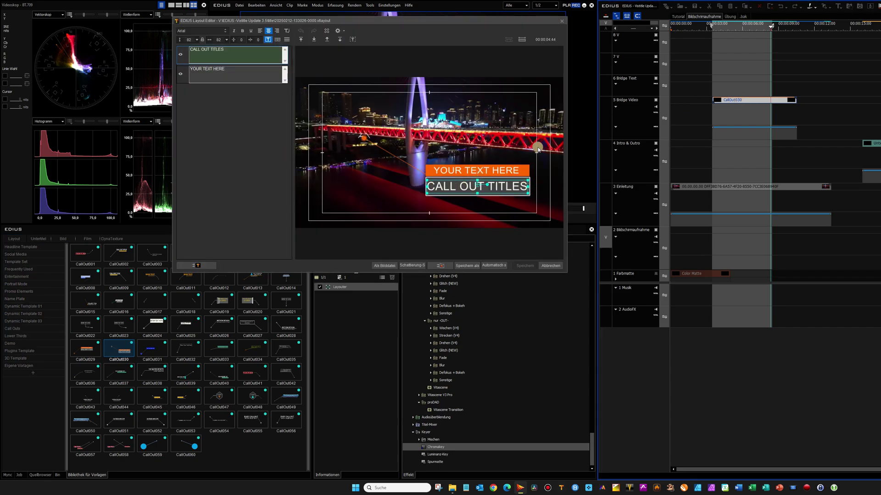
click(198, 266)
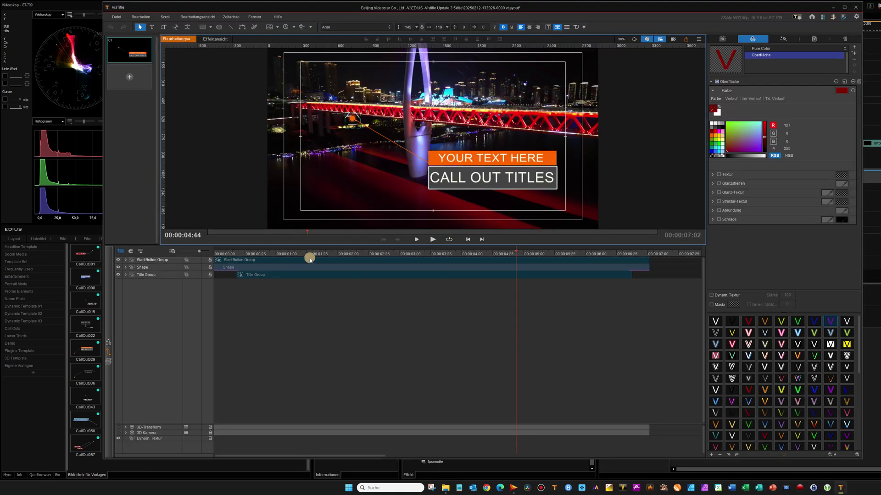
Expand the Start Button, Outer Line, Inner Elipse and Title groups in the timeline and unlock the Start Button Group.
click(130, 261)
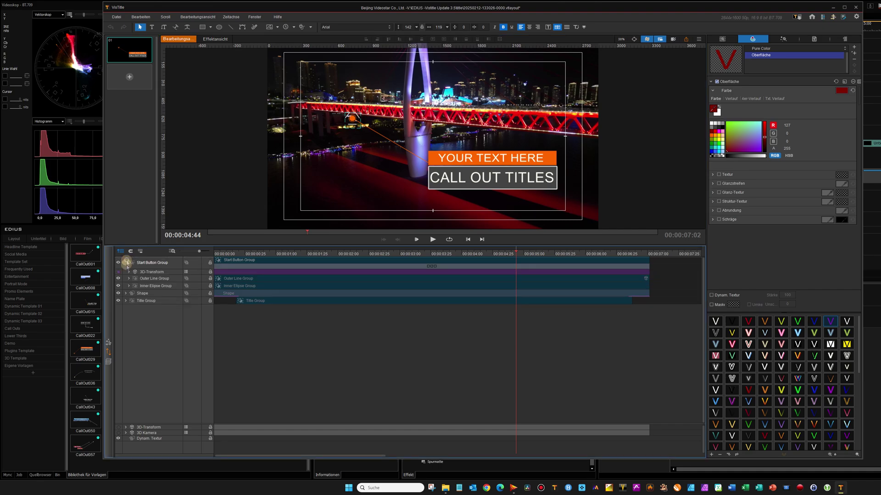
click(129, 286)
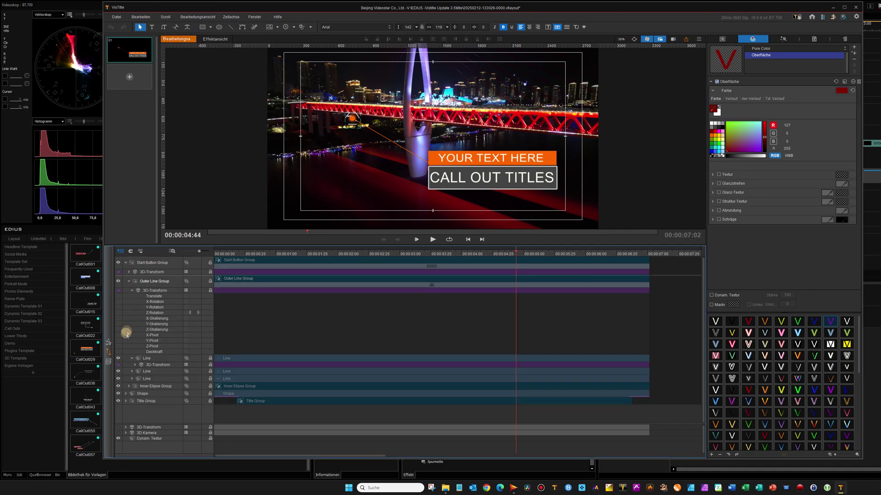
click(129, 386)
click(122, 412)
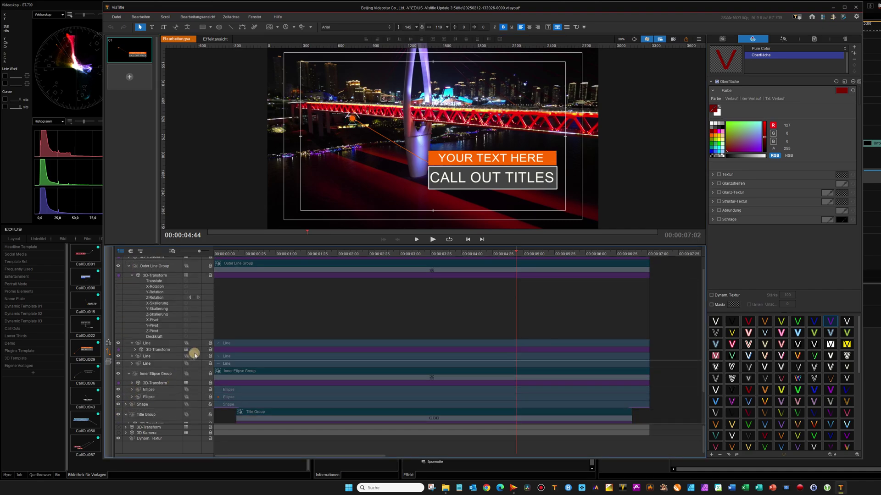
scroll(210, 299, up, 1)
click(211, 265)
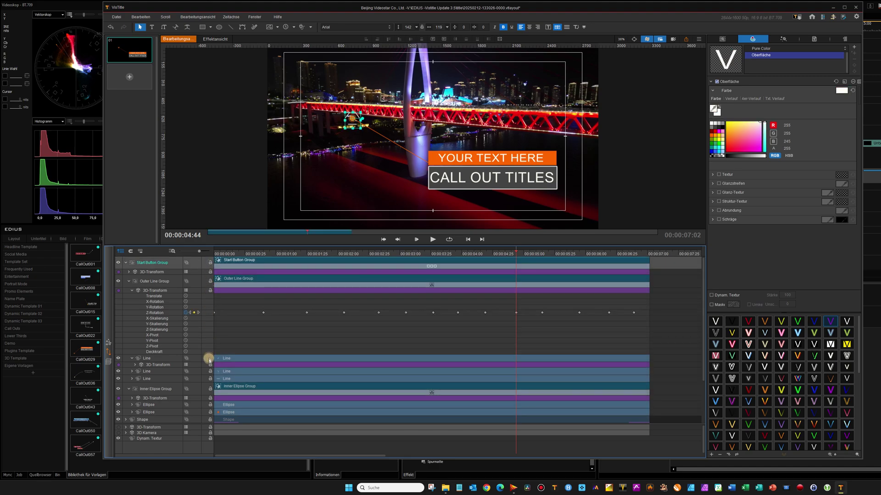
scroll(212, 384, down, 3)
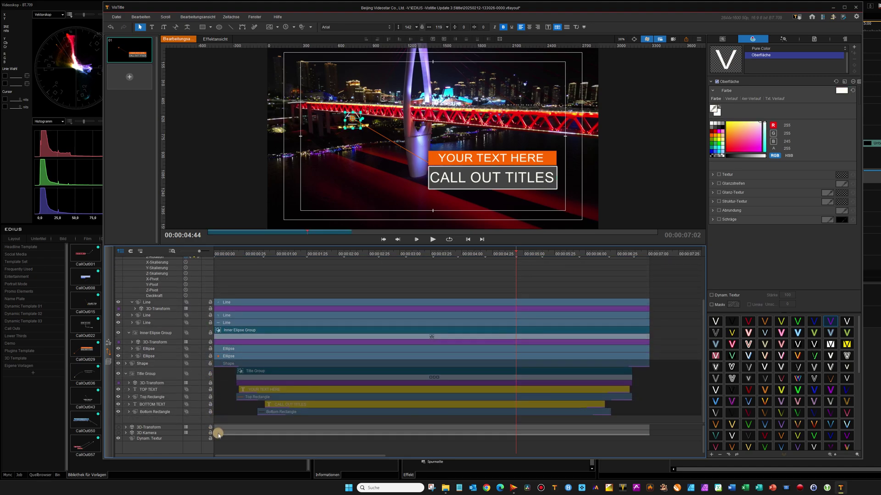
Recolour the outer lines individually, the first magenta and the third green, and make the top rectangle magenta and the bottom text green.
click(263, 303)
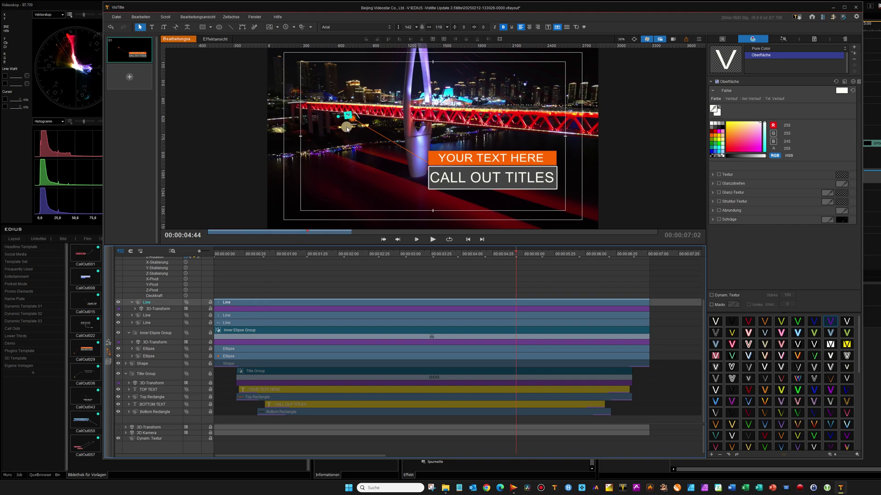
click(274, 324)
click(288, 303)
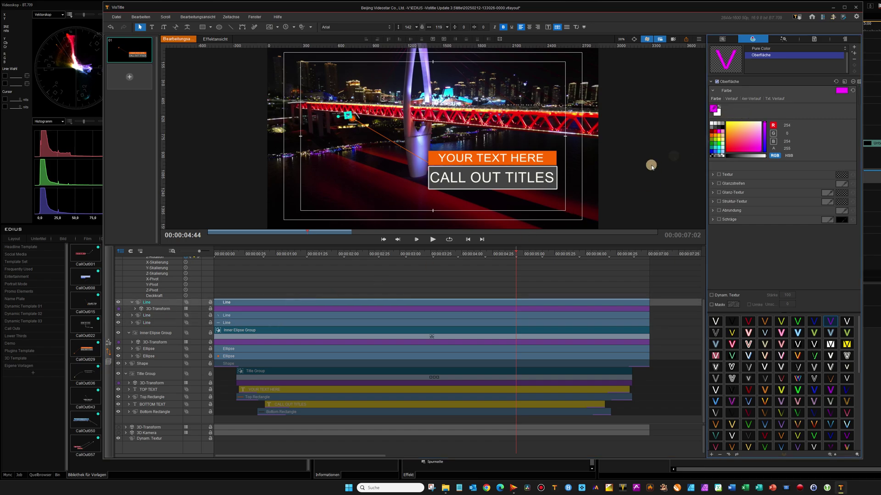
click(281, 315)
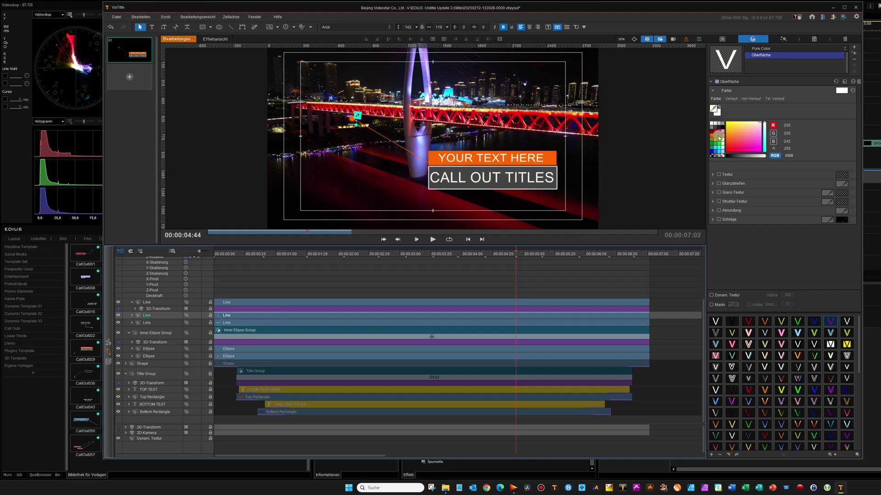
click(298, 324)
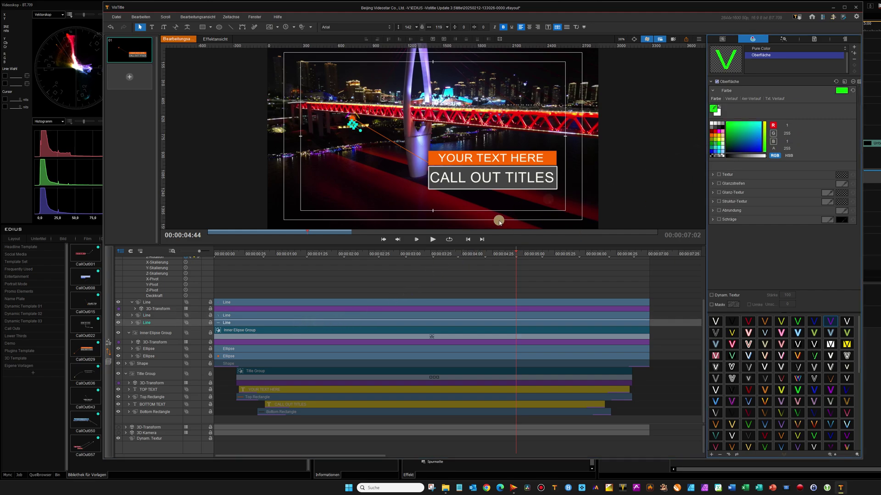
key(ctrl+z)
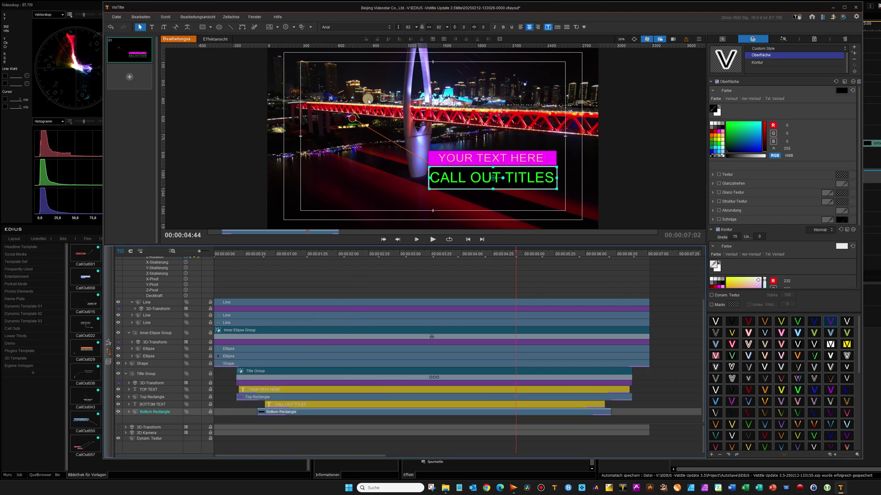
Move the title's playhead to 00:00:02:23 and colour the whole Inner Elipse Group yellow.
click(253, 254)
drag(254, 253, 367, 273)
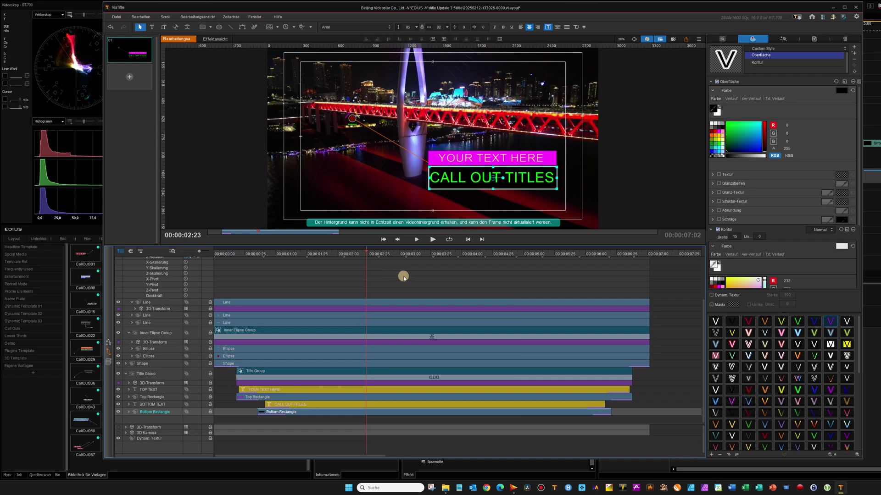
click(296, 333)
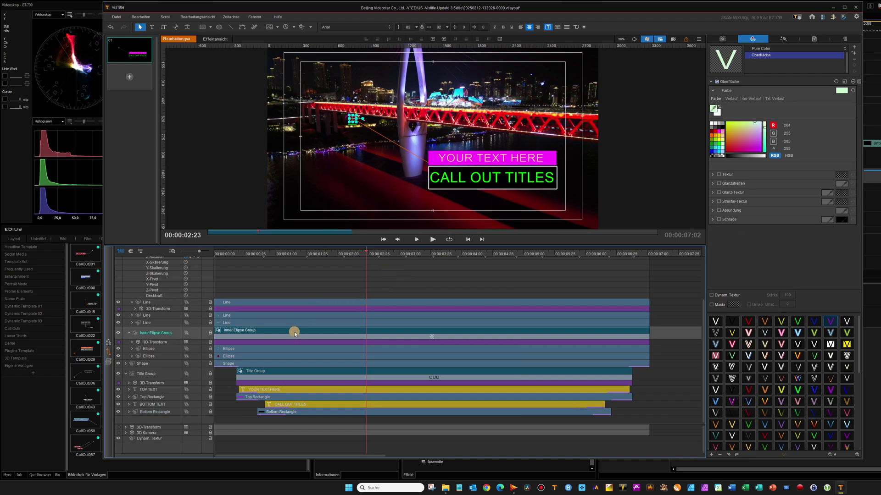
click(718, 139)
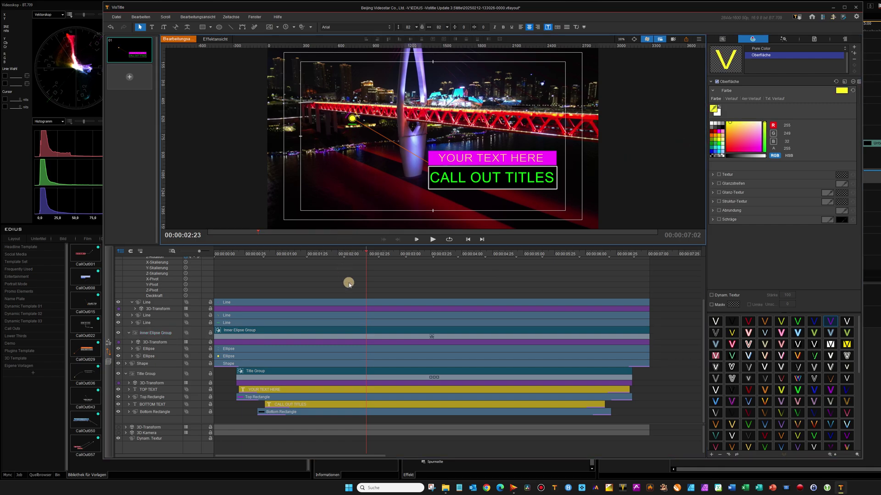
Collapse the Outer Line Group's 3D-Transform properties and colour the whole Outer Line Group magenta.
scroll(348, 284, up, 3)
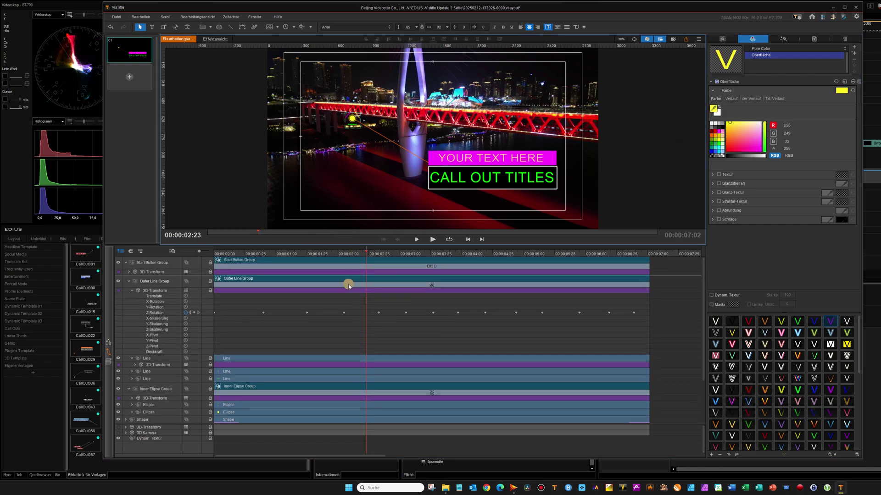
click(132, 290)
click(147, 281)
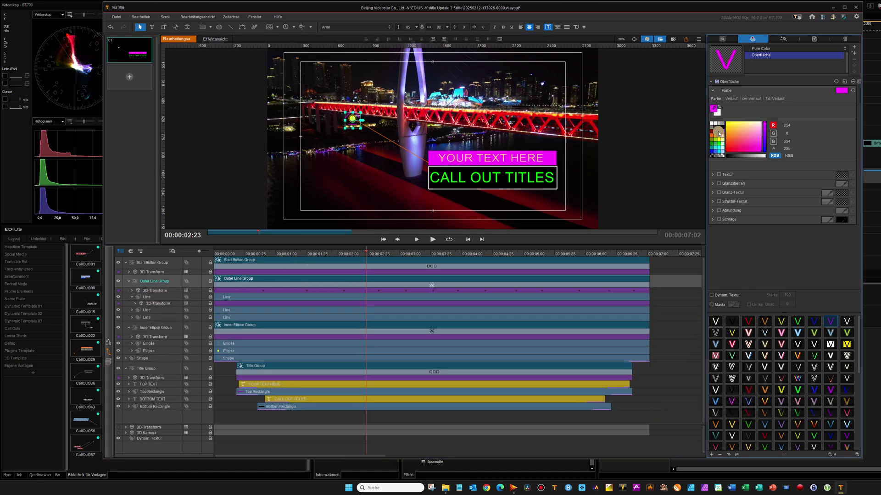
click(345, 127)
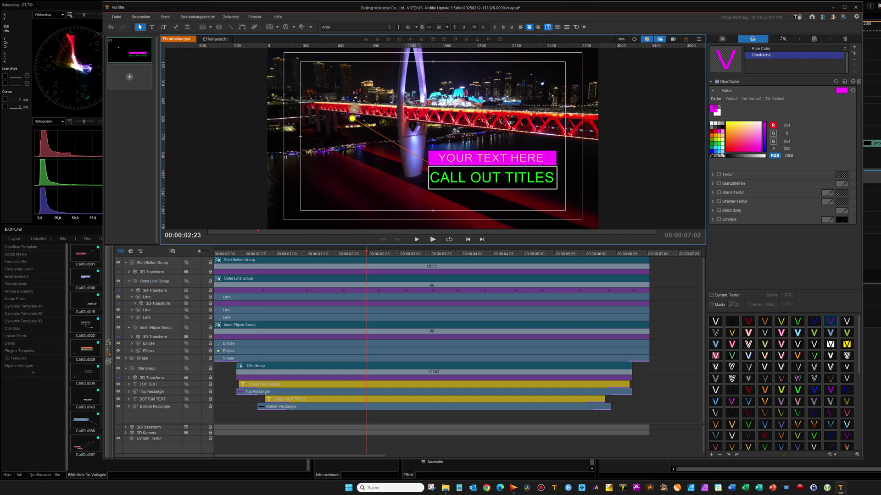
Colour the entire Start Button Group green, covering its outer lines and inner ellipses, and deselect it.
click(375, 292)
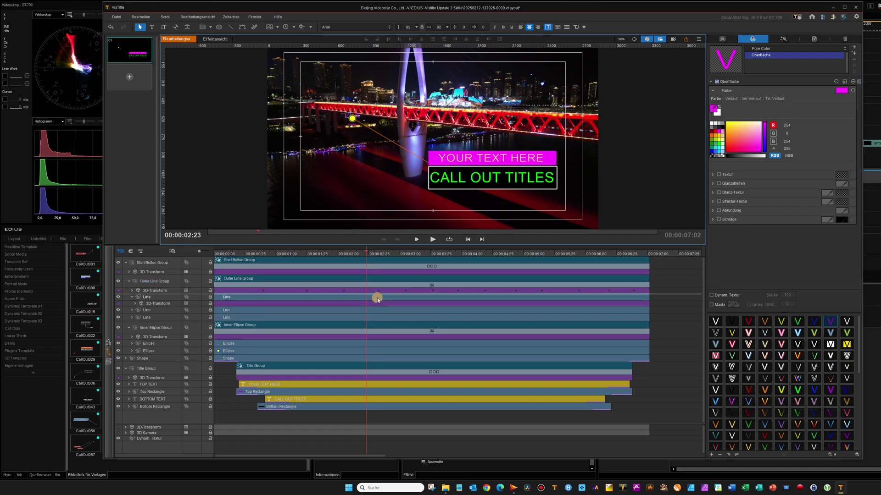
click(333, 322)
click(351, 277)
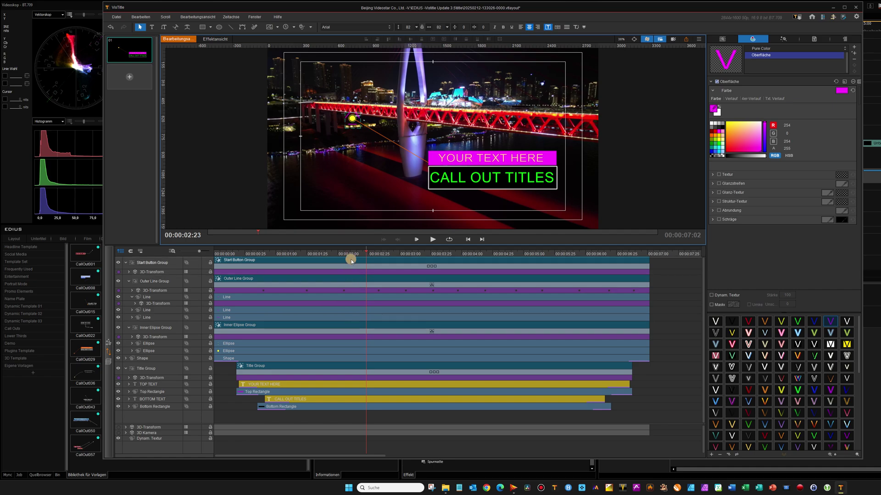
click(351, 259)
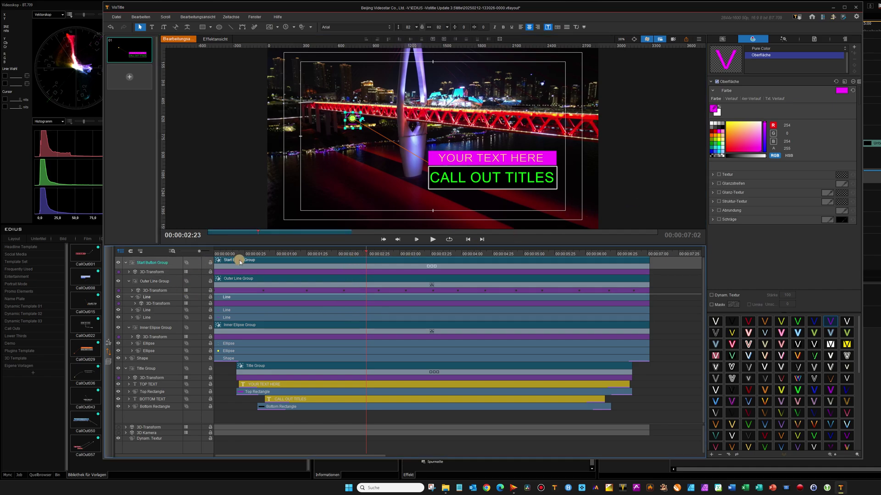
click(720, 145)
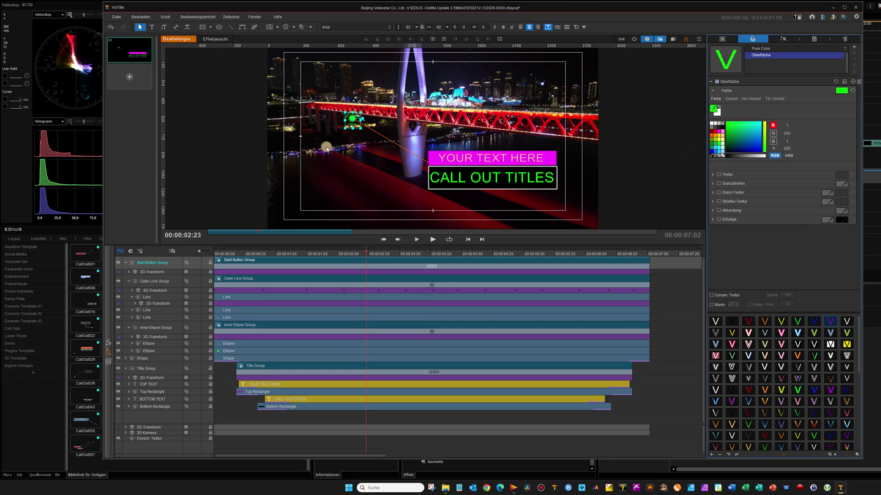
click(349, 127)
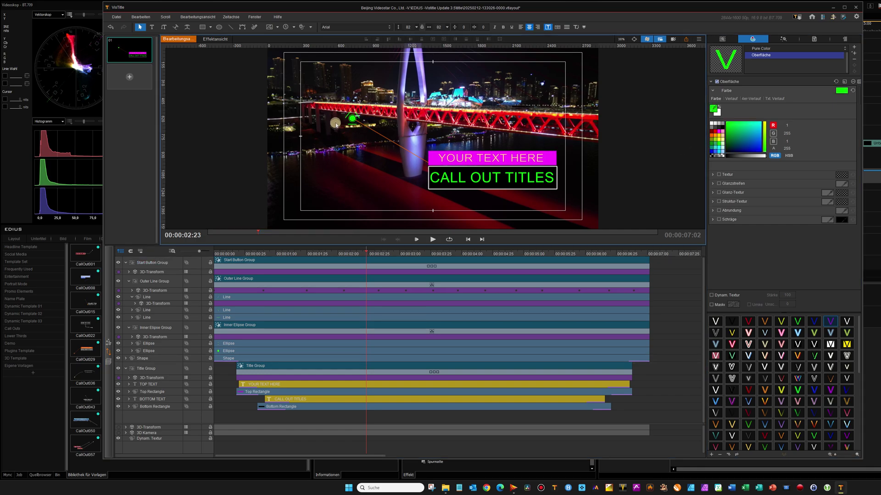
scroll(479, 220, down, 2)
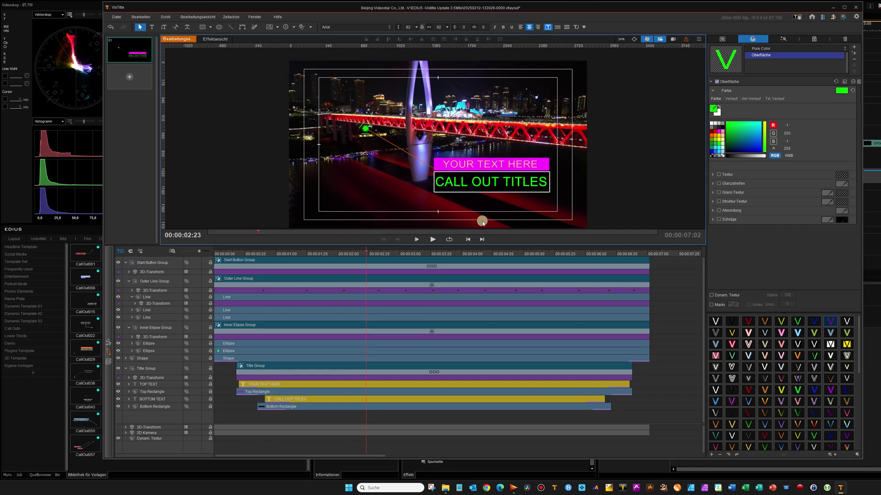
Select the second line of the Outer Line Group and show its layout properties, including the line width.
scroll(478, 121, up, 3)
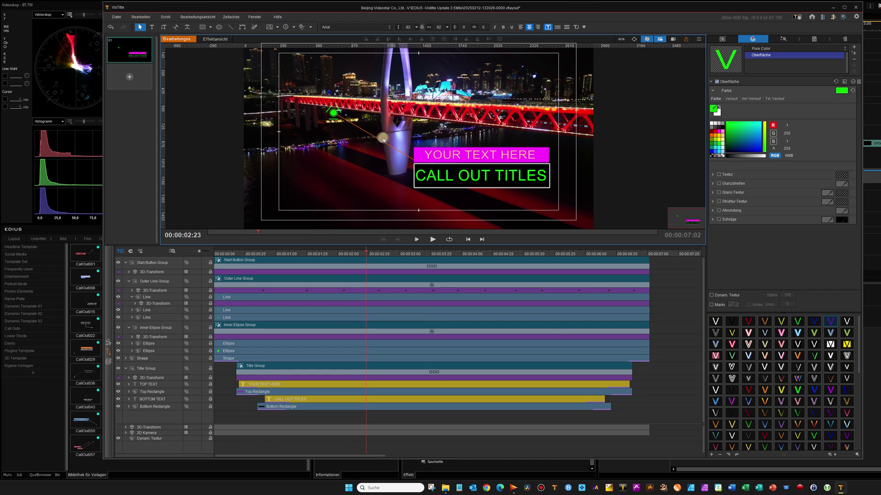
click(334, 112)
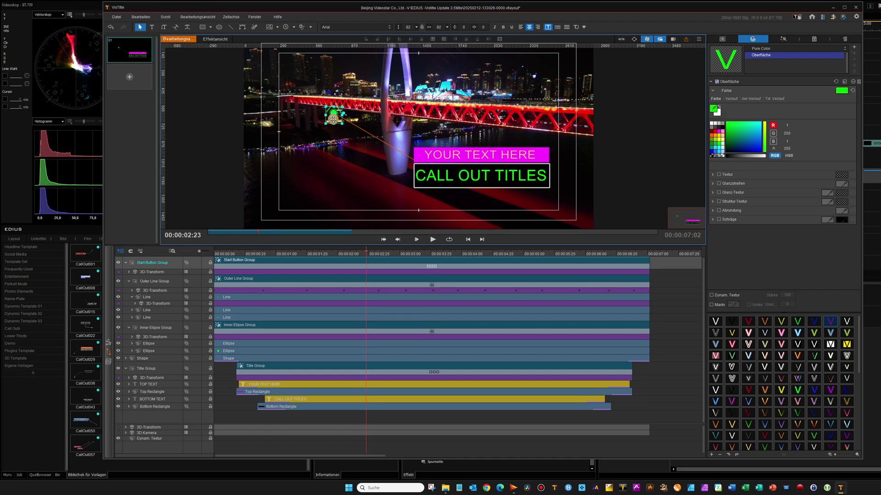
click(256, 311)
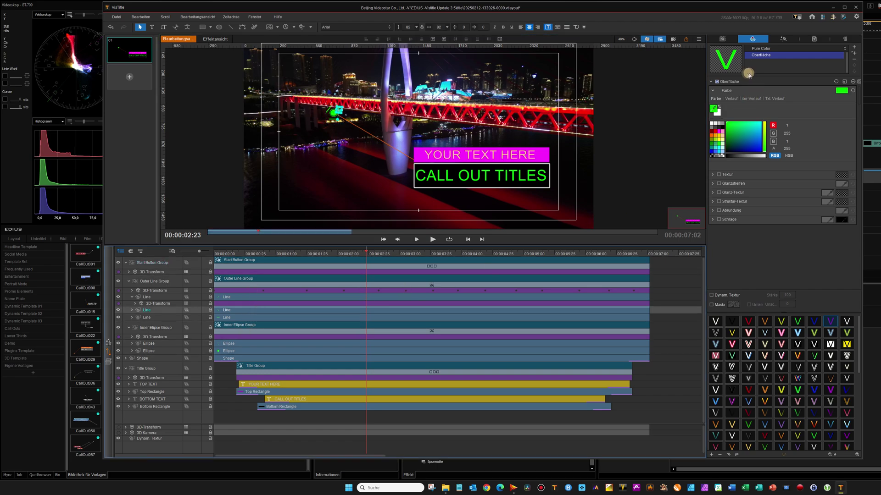
click(722, 38)
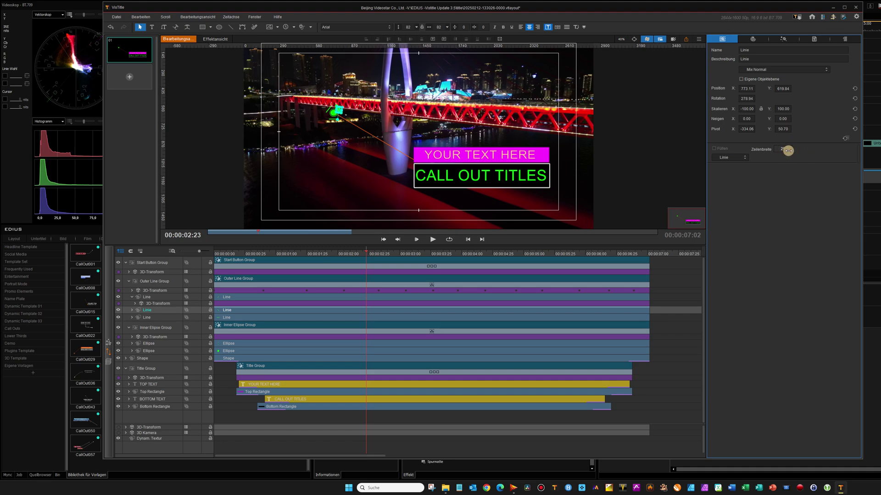
Save the recoloured title back to the EDIUS timeline and play the sequence from the start of the Bridge Video clip.
click(117, 17)
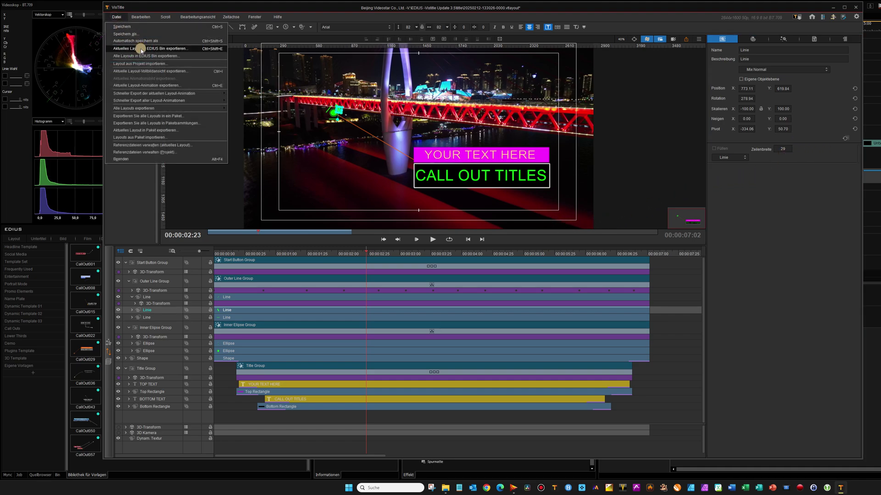
click(141, 49)
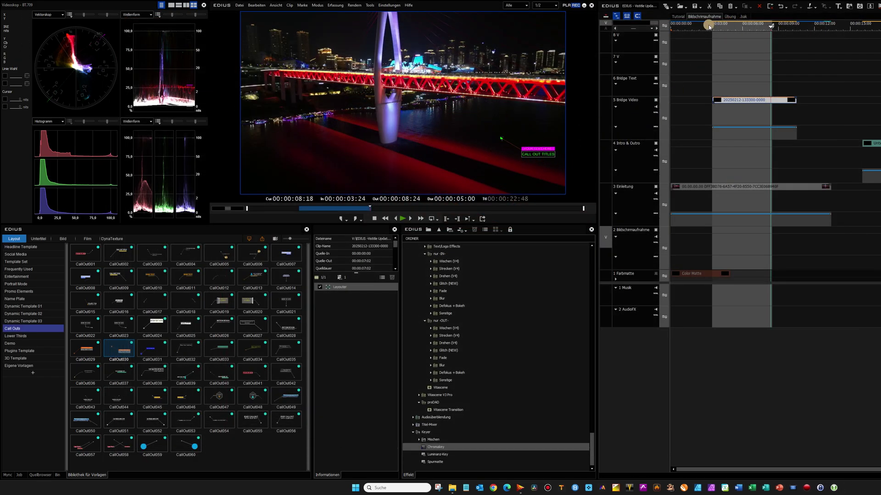
click(709, 27)
key(space)
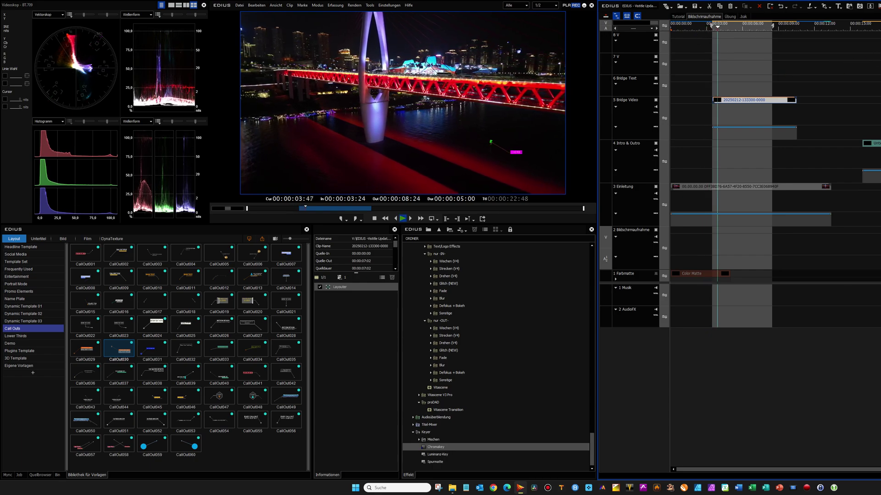